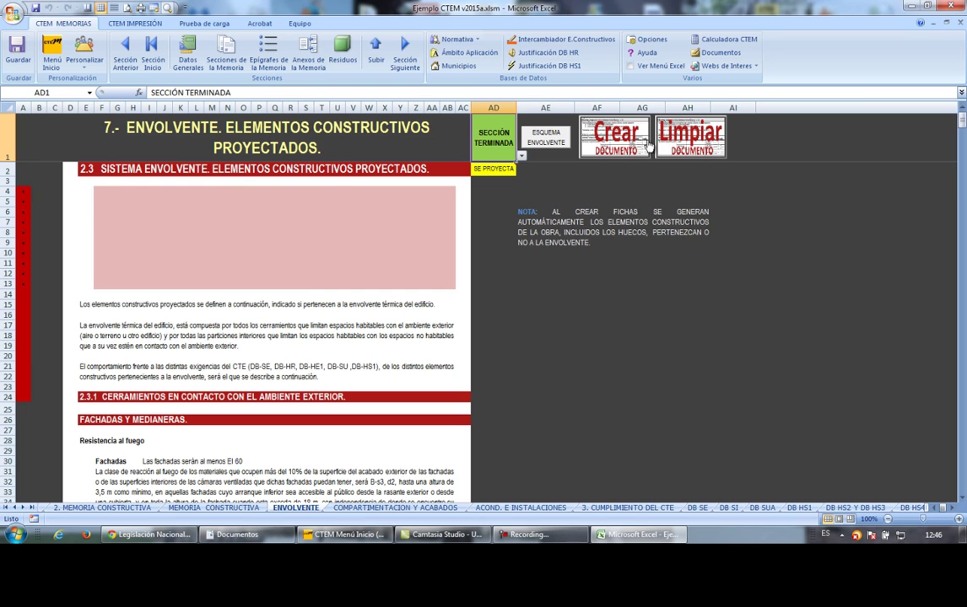
# Step: Delete the existing construction-element sheets in the Envolvente section and generate the section's document again
pyautogui.click(702, 149)
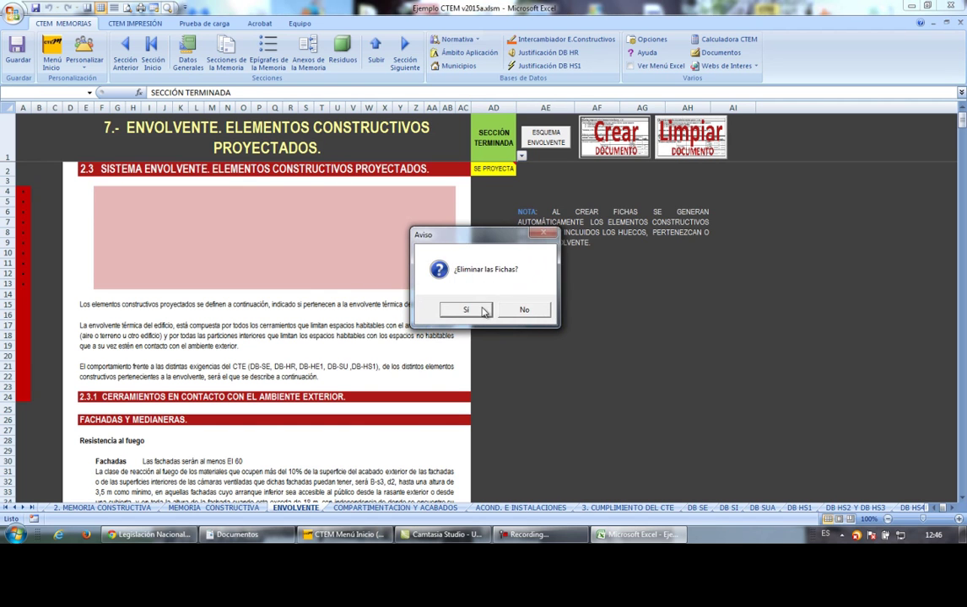
pyautogui.click(416, 281)
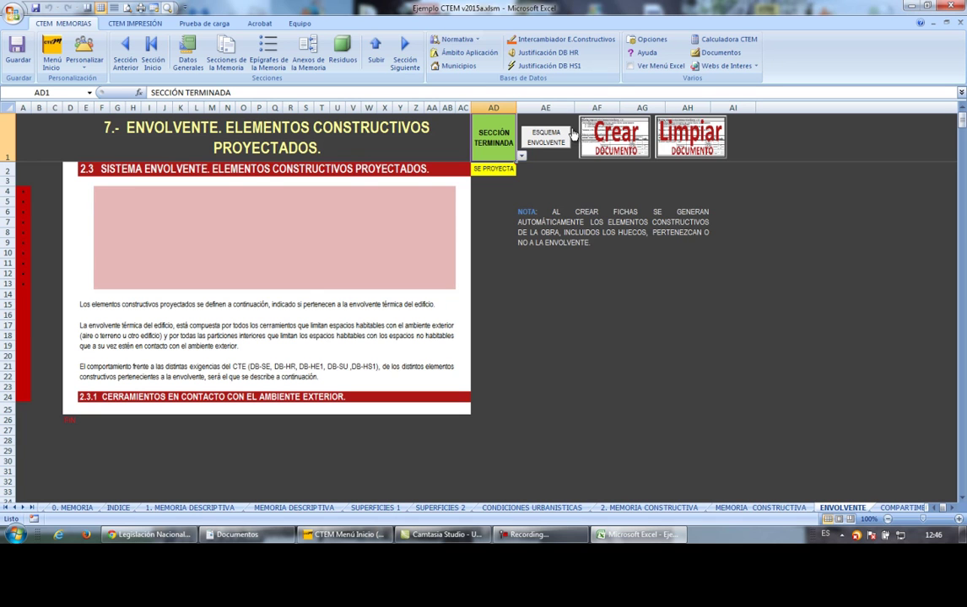
pyautogui.click(621, 147)
pyautogui.click(532, 314)
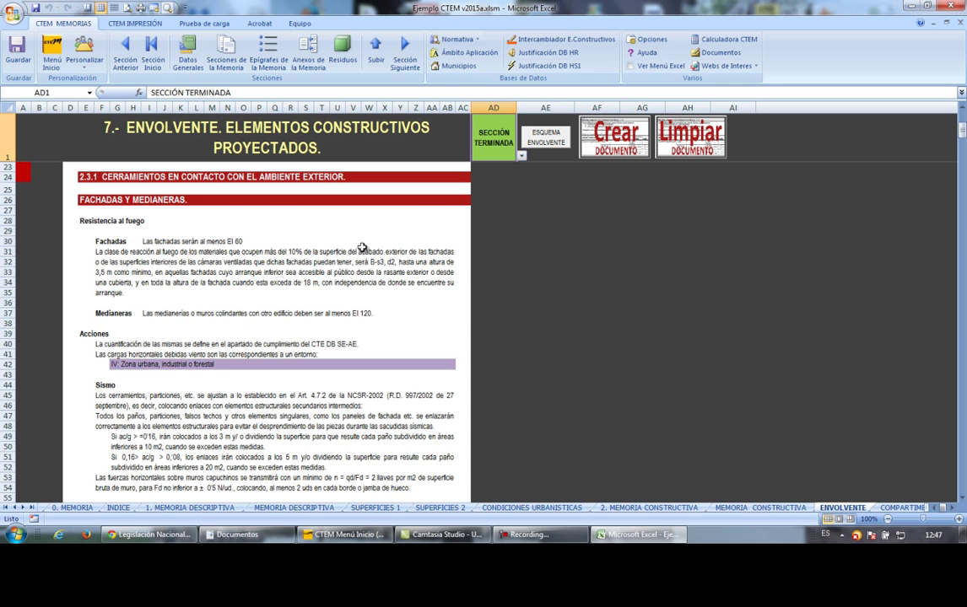
# Step: Check the element types Fachada, Cubierta and Solera, Losa, Muro in the Intercambiador de Elementos Constructivos, and minimize it
pyautogui.scroll(-9, 325, 246)
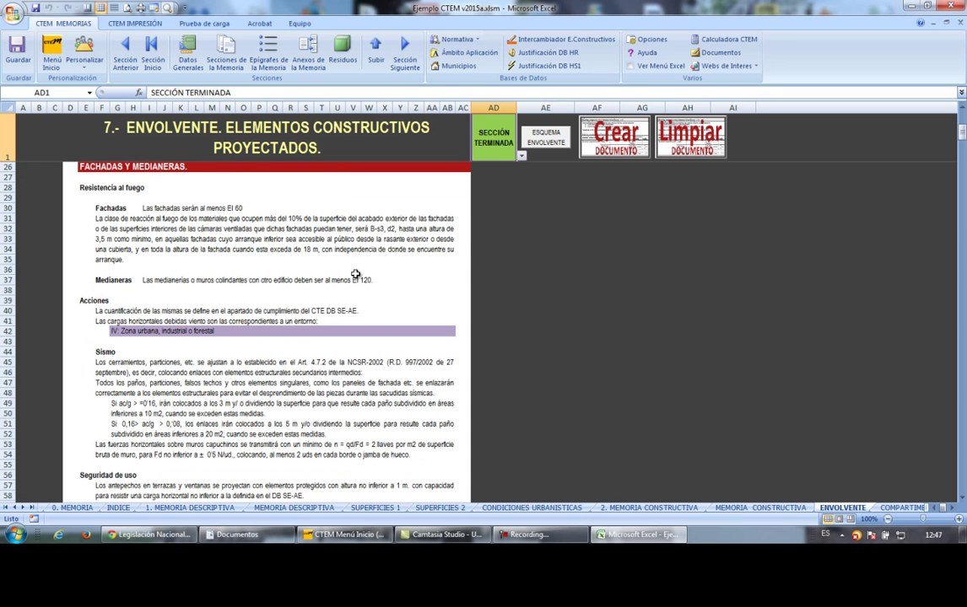
pyautogui.scroll(-2, 160, 241)
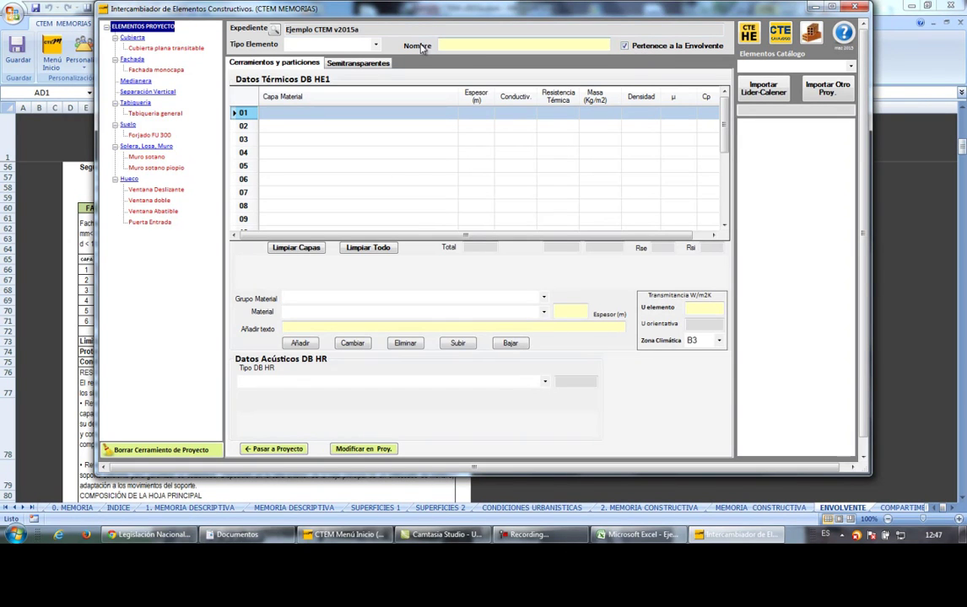
pyautogui.click(373, 44)
pyautogui.click(316, 66)
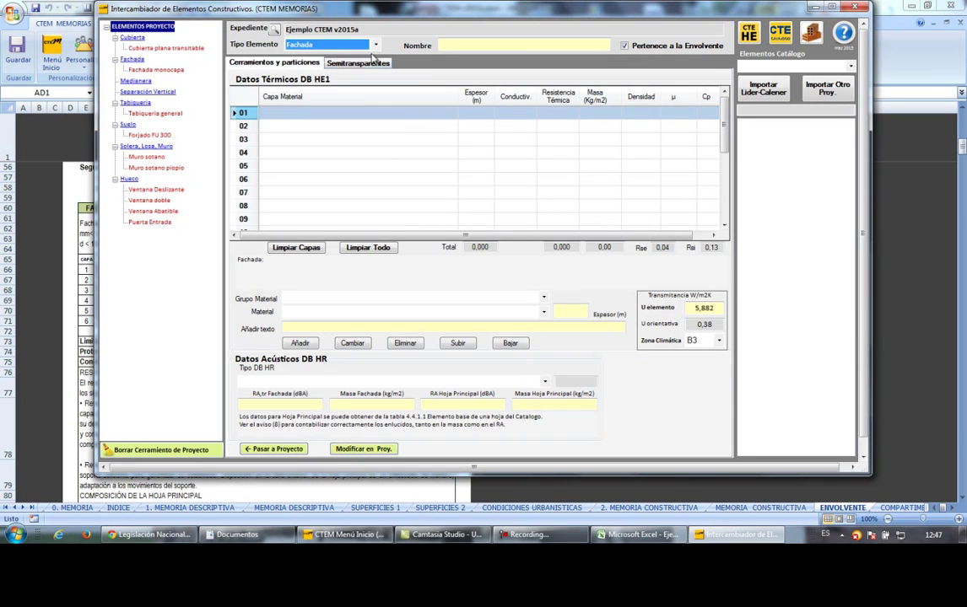
pyautogui.click(338, 46)
pyautogui.click(360, 76)
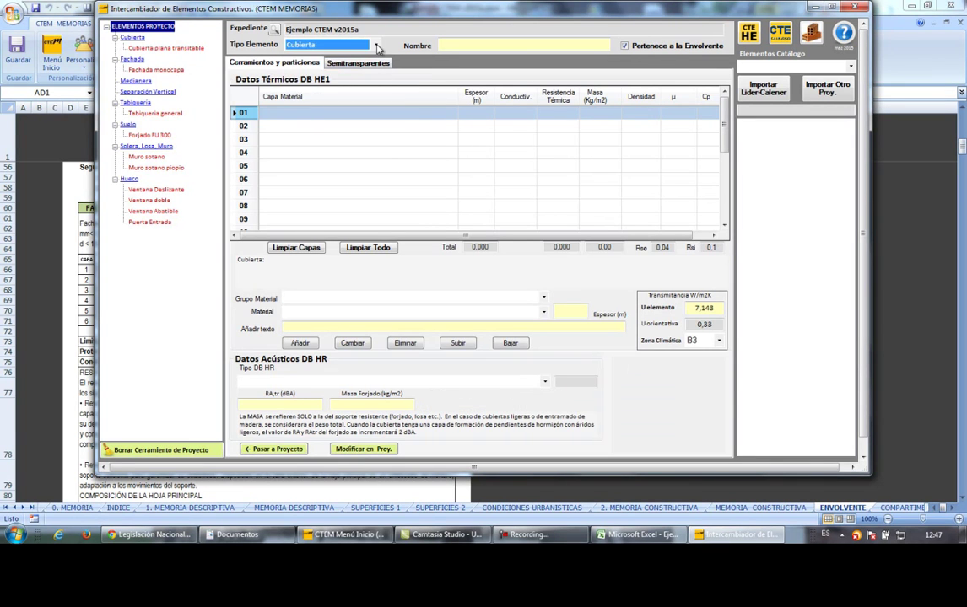
pyautogui.click(374, 45)
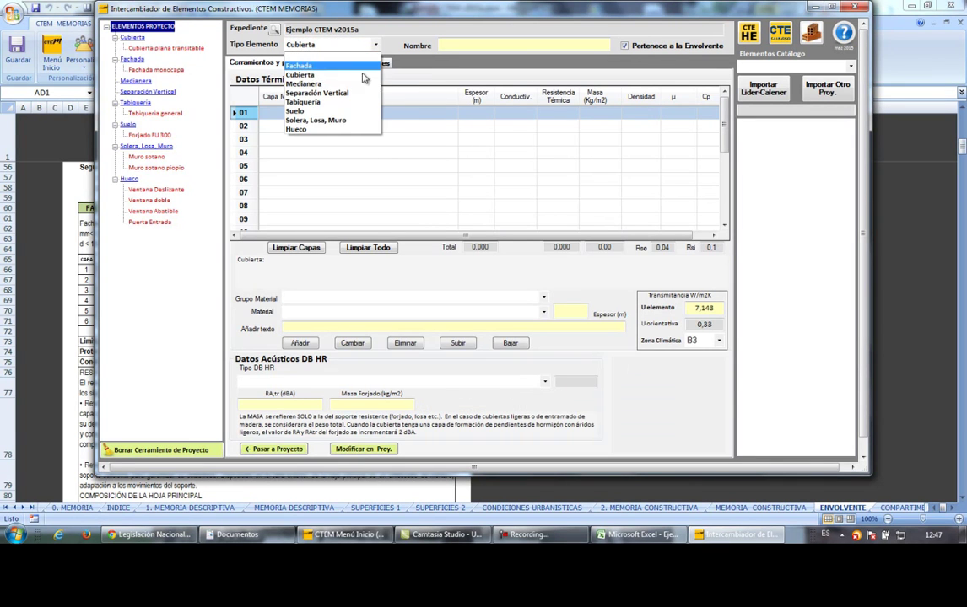
pyautogui.click(341, 123)
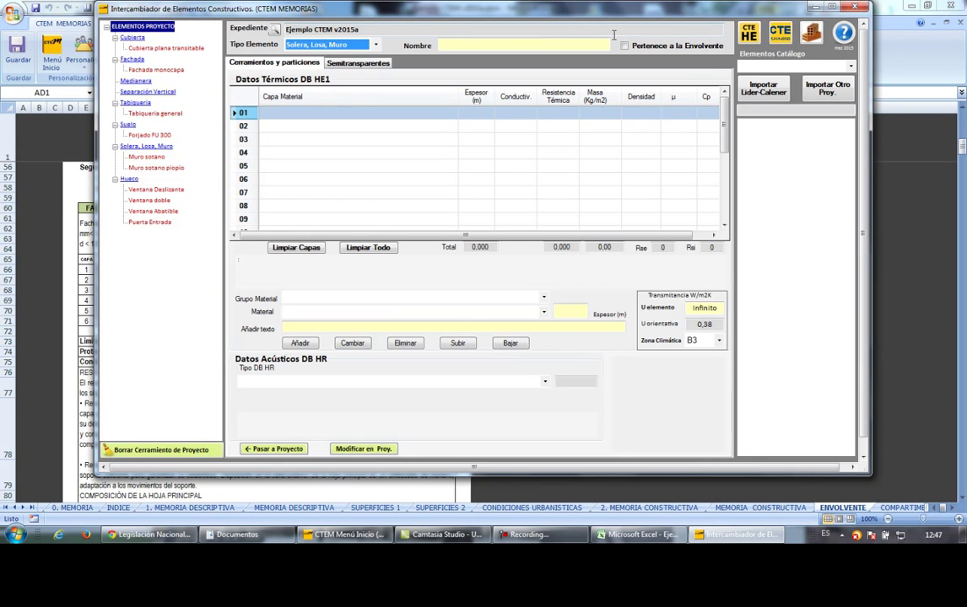
pyautogui.click(817, 11)
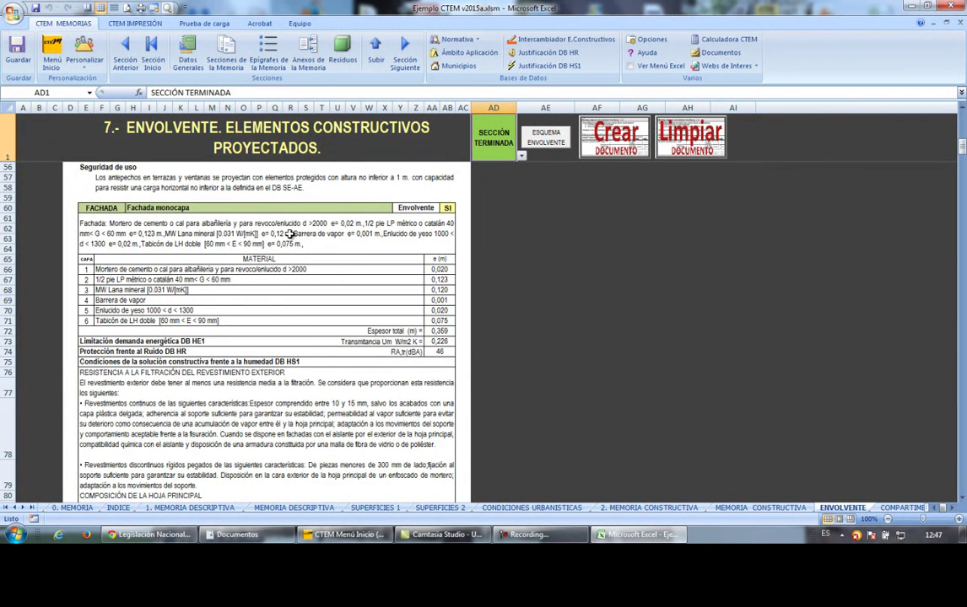
# Step: Examine the generated sheets for the façade, roof, basement walls, floor slab, partitions and exterior openings in the Envolvente section
pyautogui.scroll(-1, 254, 236)
pyautogui.scroll(-1, 169, 277)
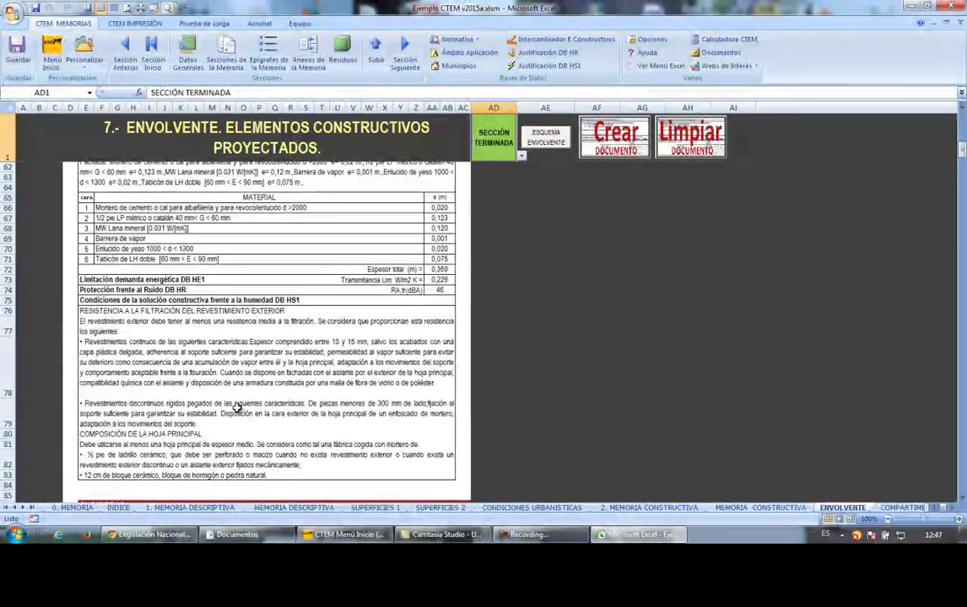
pyautogui.scroll(-2, 181, 306)
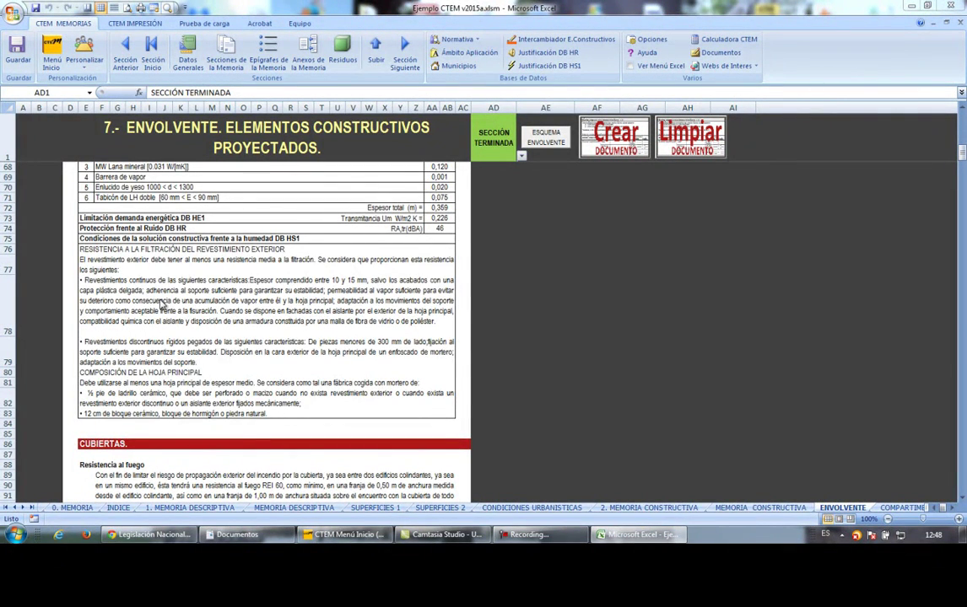
pyautogui.scroll(-12, 169, 336)
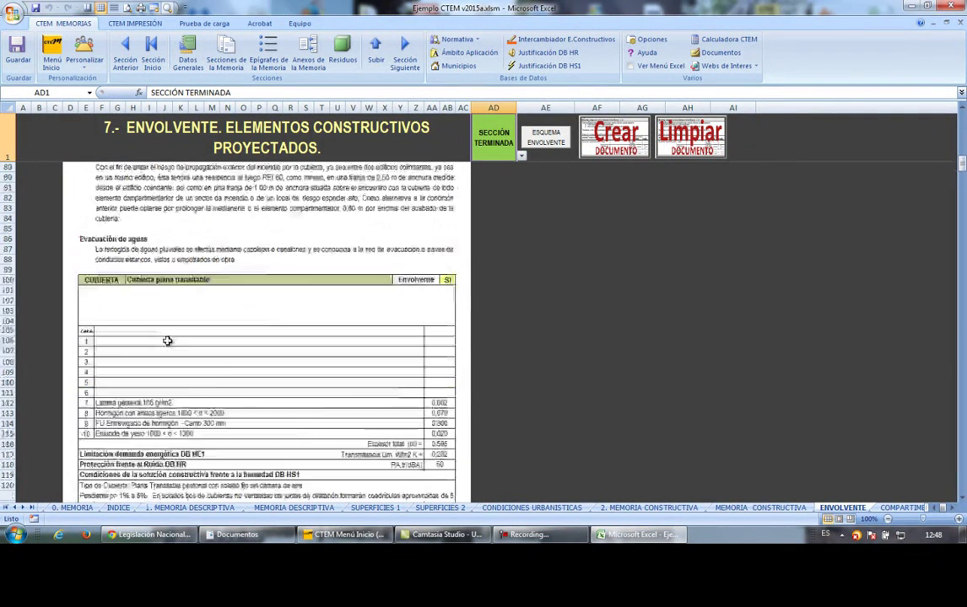
pyautogui.scroll(5, 186, 278)
pyautogui.scroll(-5, 198, 304)
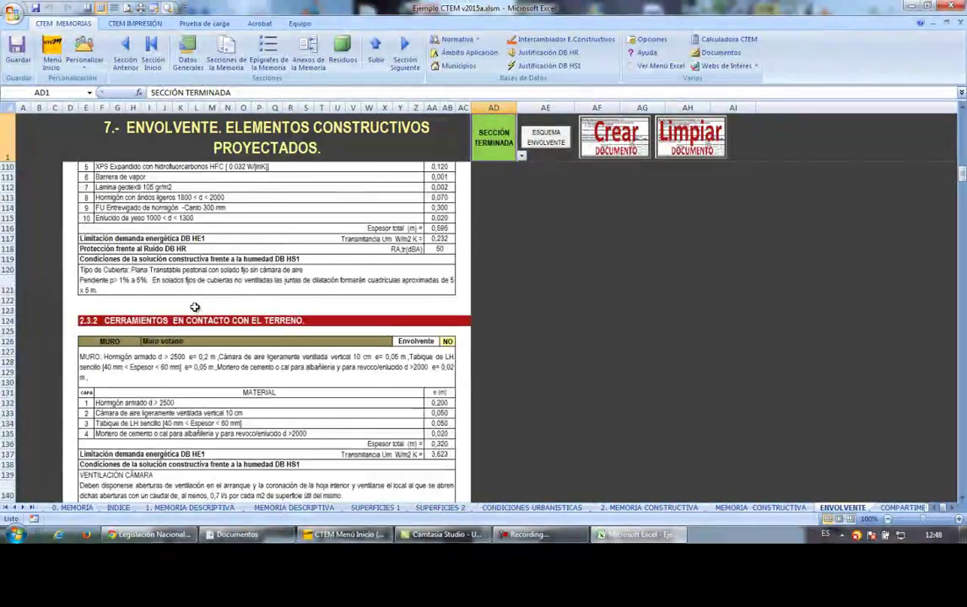
pyautogui.scroll(-8, 228, 262)
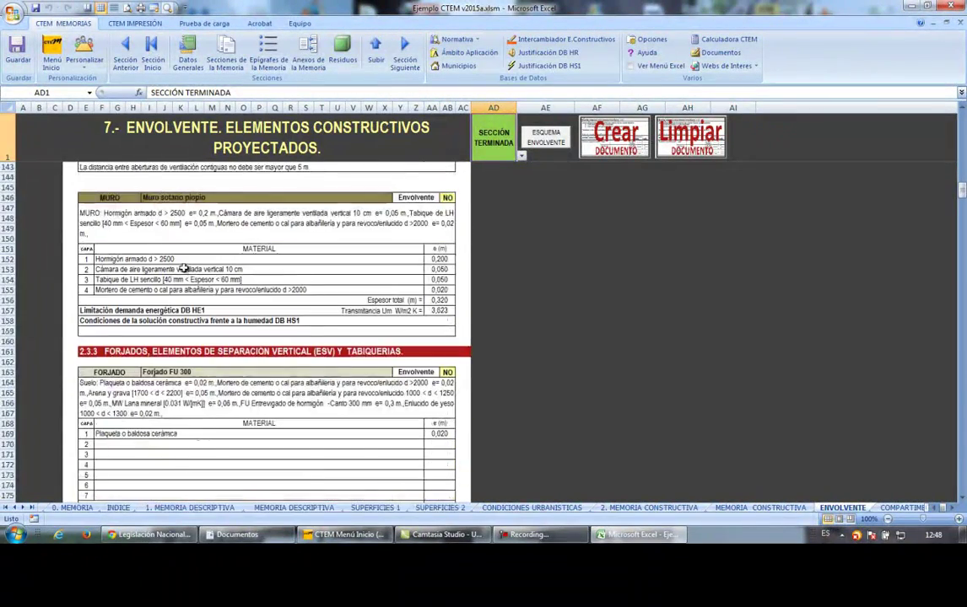
pyautogui.scroll(-3, 203, 270)
pyautogui.scroll(-11, 206, 283)
pyautogui.scroll(-2, 160, 236)
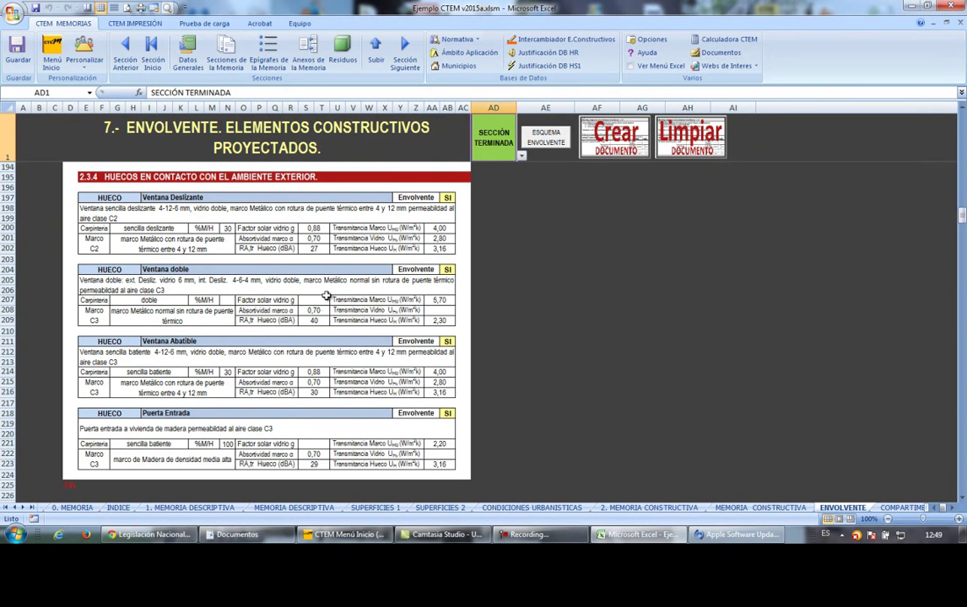
# Step: Export the project's construction elements to a Word file and accept the notice about the created file
pyautogui.click(375, 49)
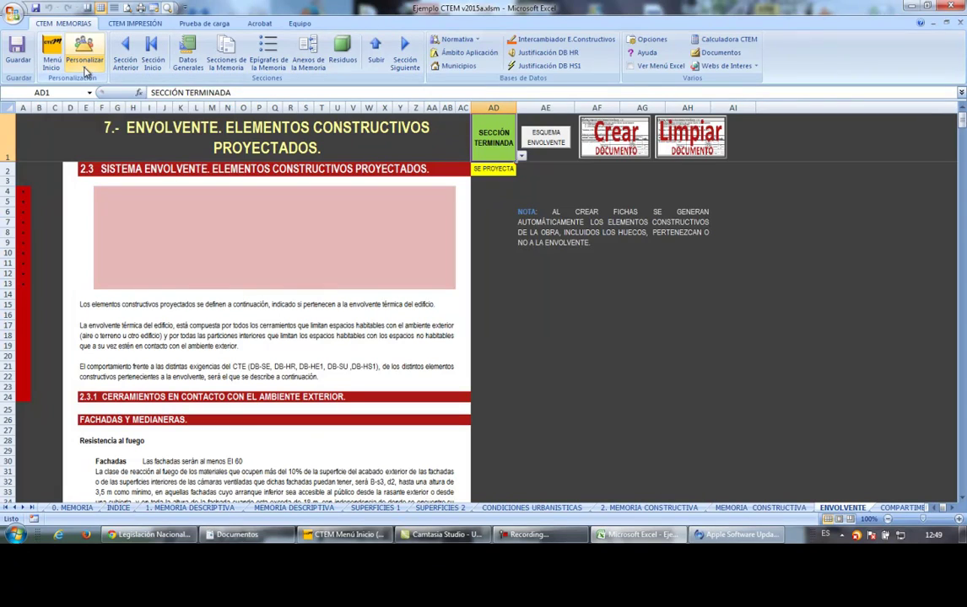
pyautogui.scroll(-15, 239, 287)
pyautogui.scroll(-11, 237, 303)
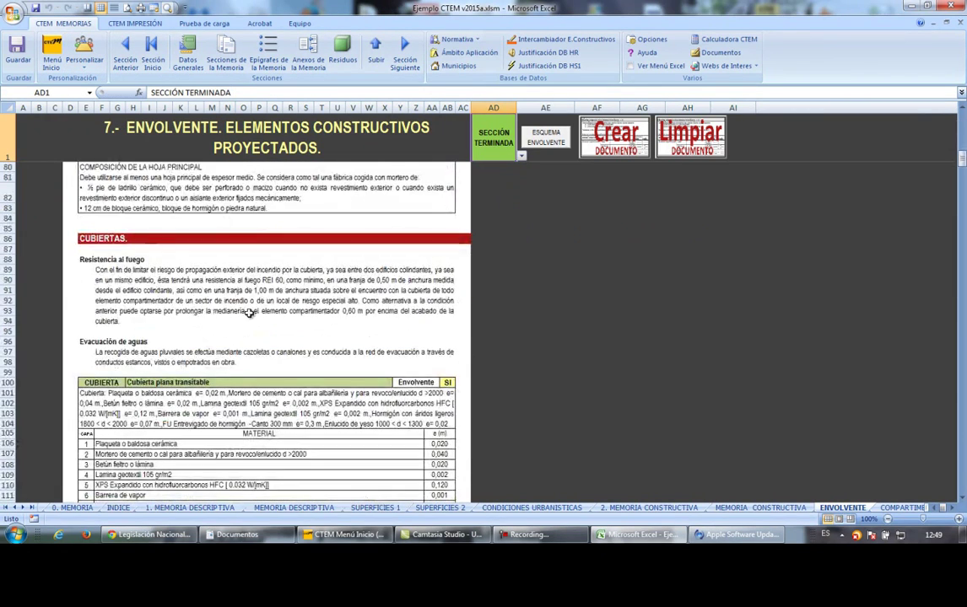
pyautogui.click(84, 52)
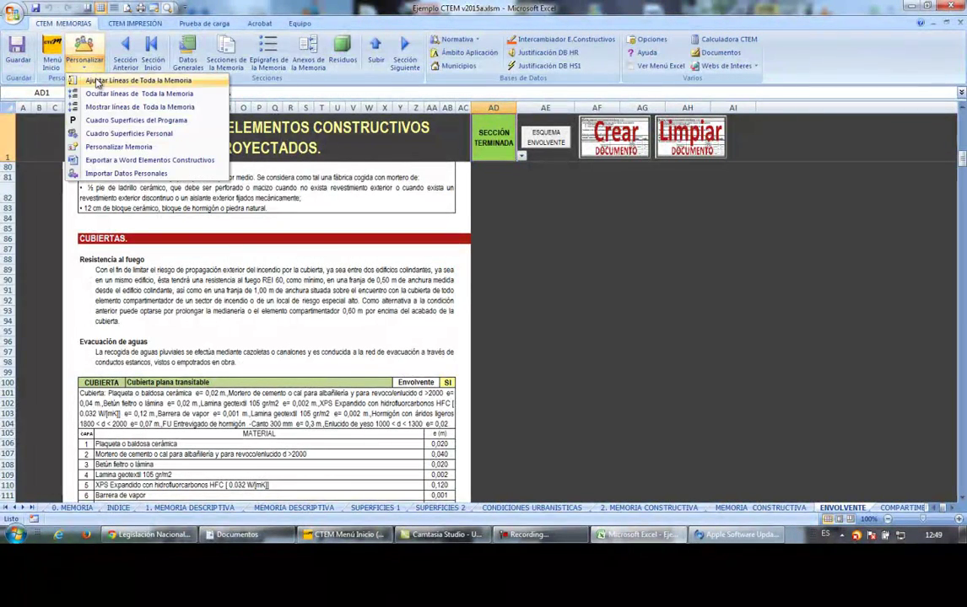
pyautogui.click(117, 160)
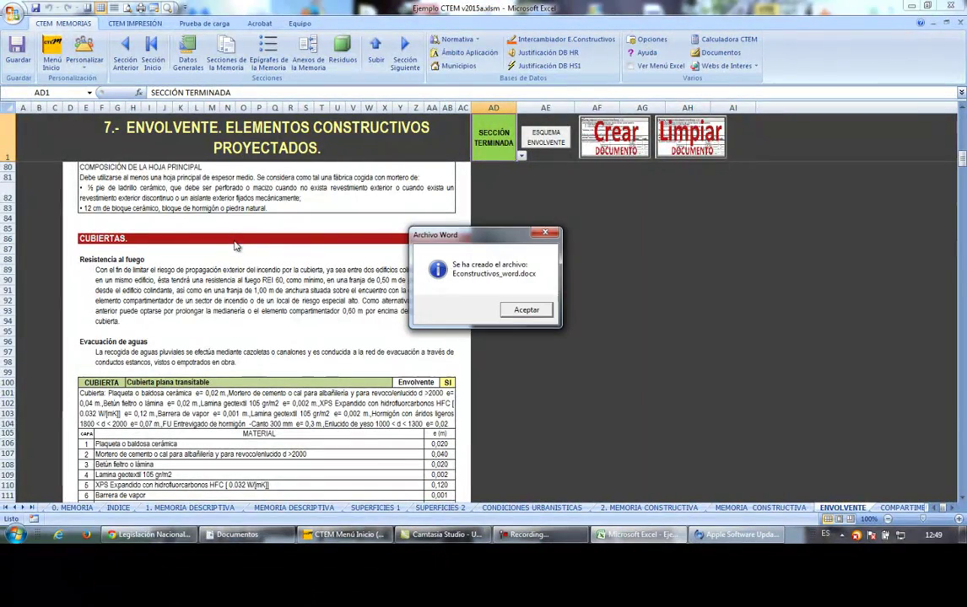
pyautogui.click(525, 310)
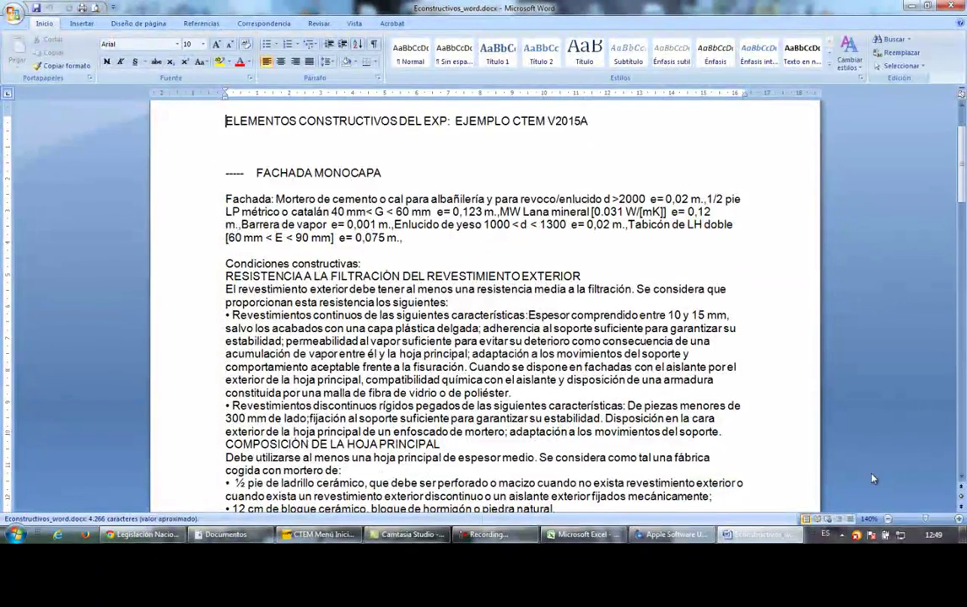
# Step: Examine the exported Econstructivos_word.docx at 100% zoom
pyautogui.click(887, 519)
pyautogui.click(887, 519)
pyautogui.click(888, 519)
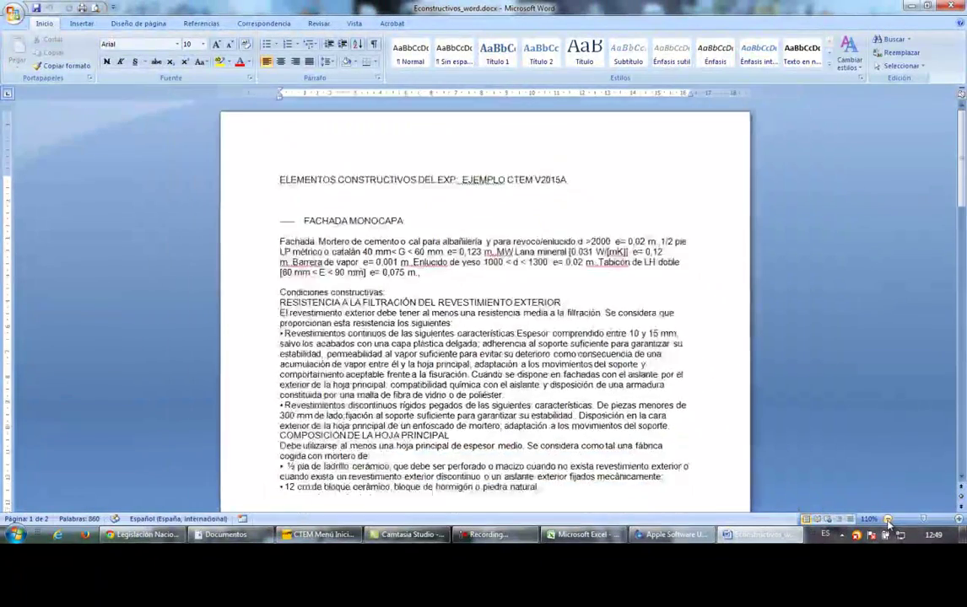
pyautogui.click(885, 519)
pyautogui.scroll(-1, 485, 337)
# Step: Switch back to Excel and review the Cubierta plana transitable and Fachada monocapa sheets against the exported text
pyautogui.click(577, 535)
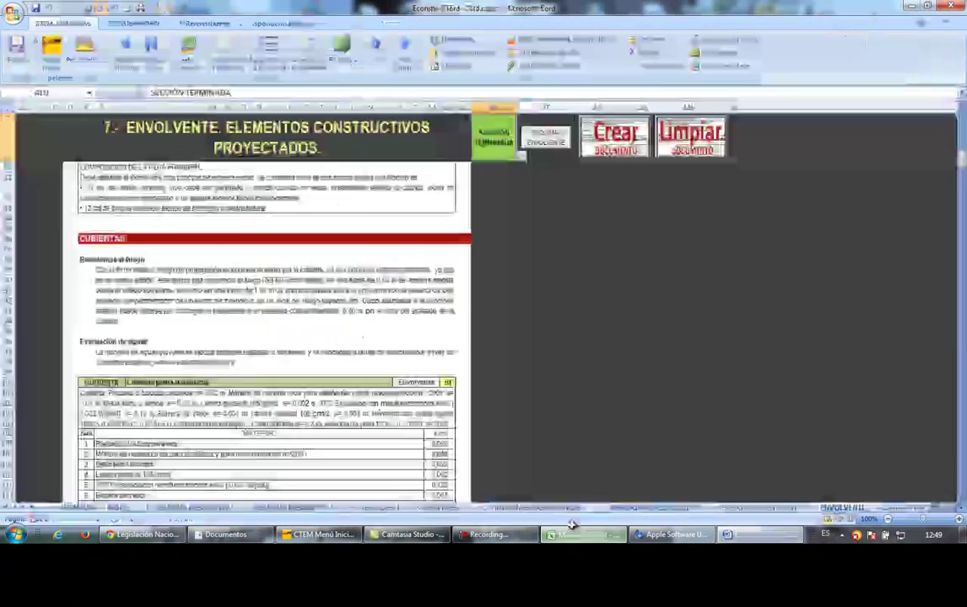
pyautogui.scroll(-5, 178, 263)
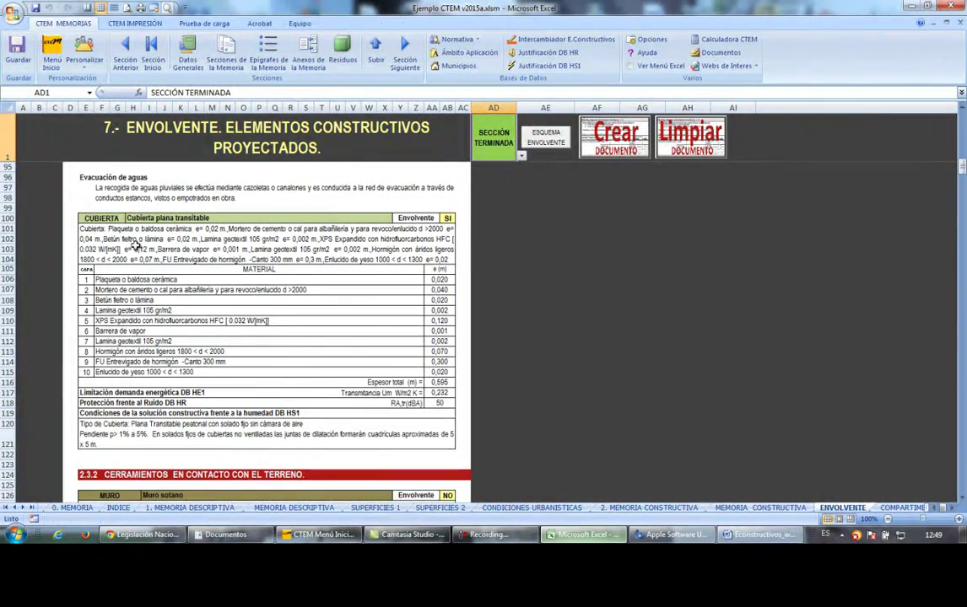
pyautogui.scroll(-4, 159, 371)
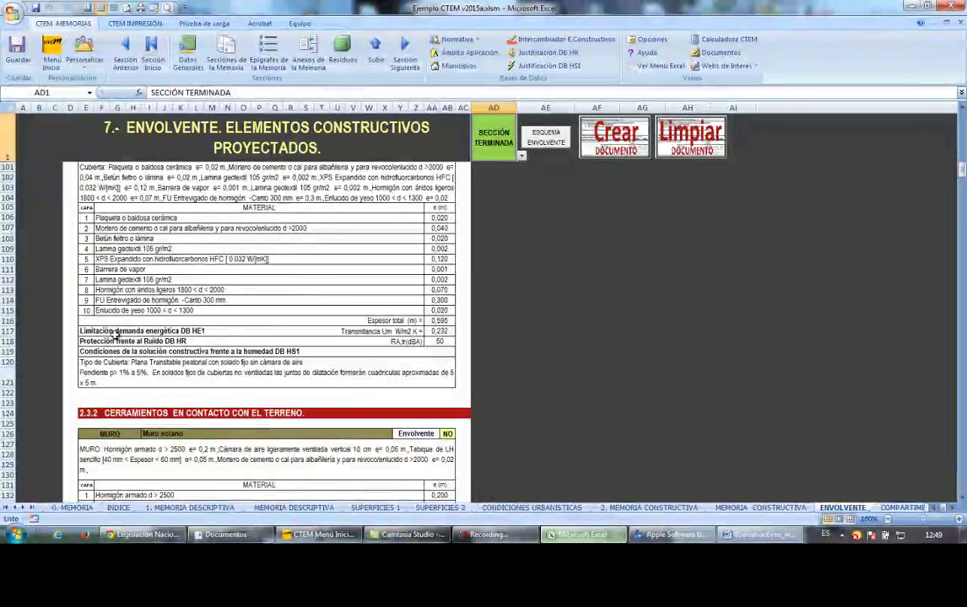
pyautogui.scroll(5, 160, 321)
pyautogui.scroll(10, 169, 332)
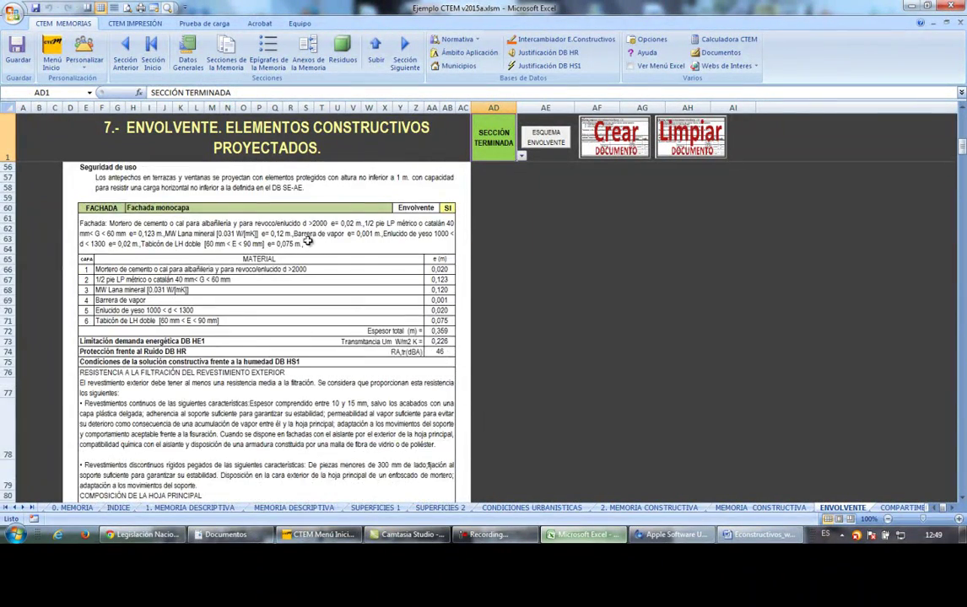
pyautogui.scroll(-3, 169, 262)
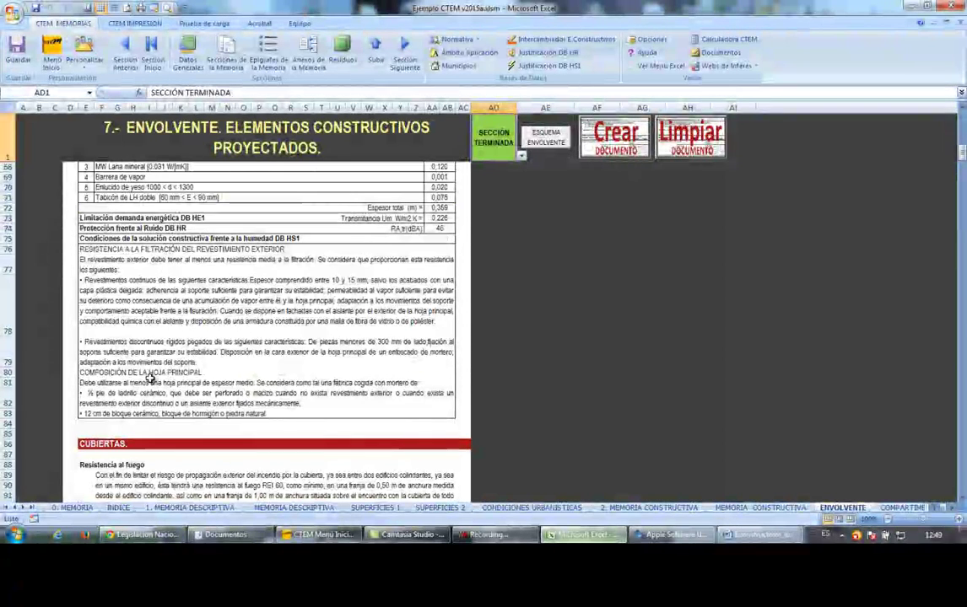
# Step: Switch to Word, copy the full Fachada monocapa description with its construction conditions, and close the document
pyautogui.click(726, 534)
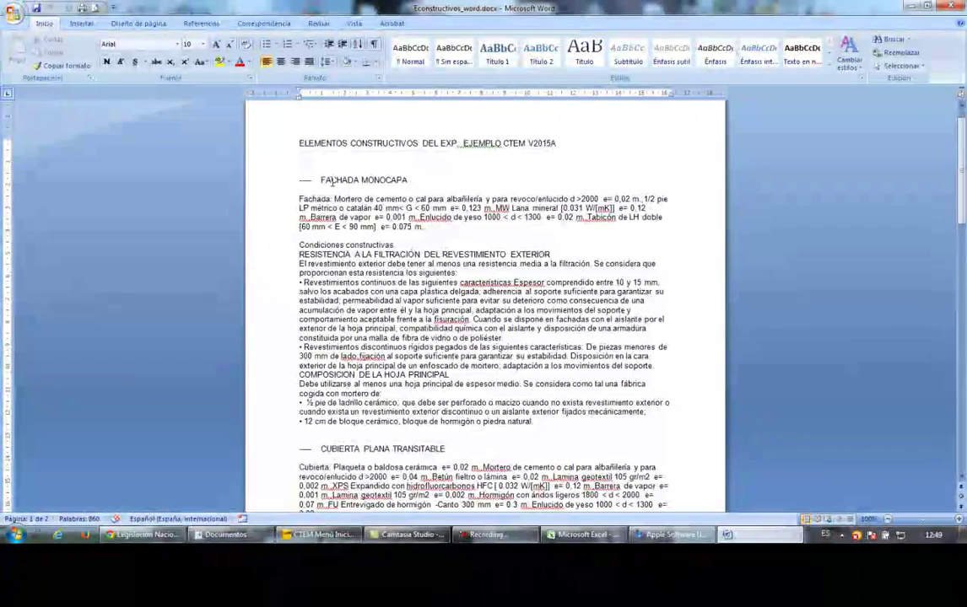
pyautogui.moveTo(299, 196); pyautogui.dragTo(615, 423)
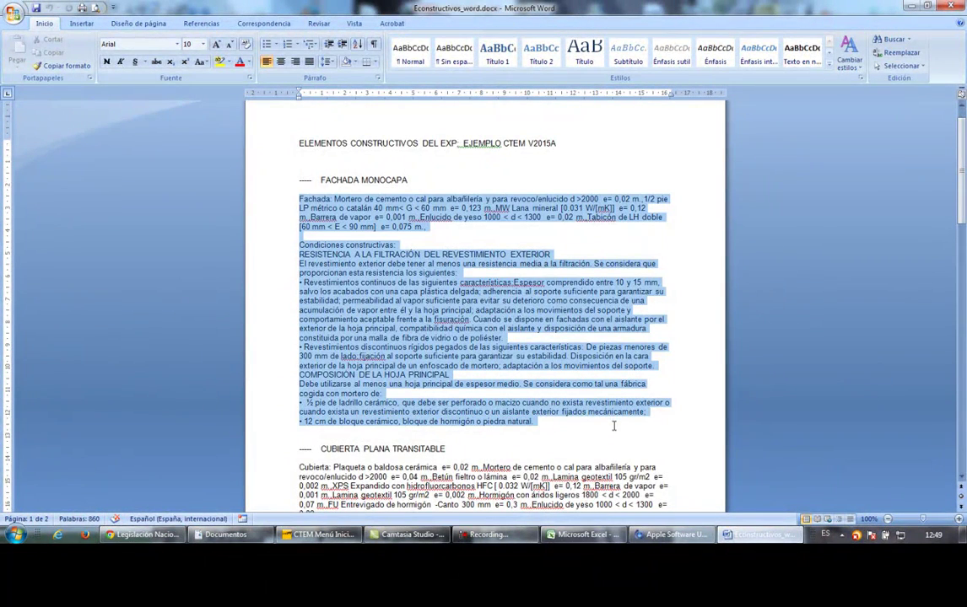
pyautogui.hotkey('ctrl', 'c')
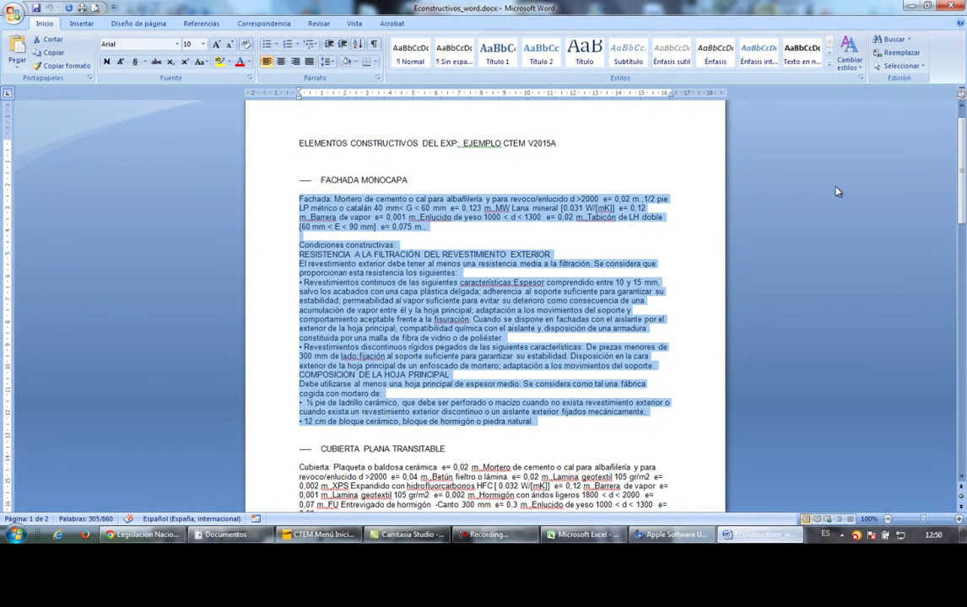
pyautogui.click(948, 10)
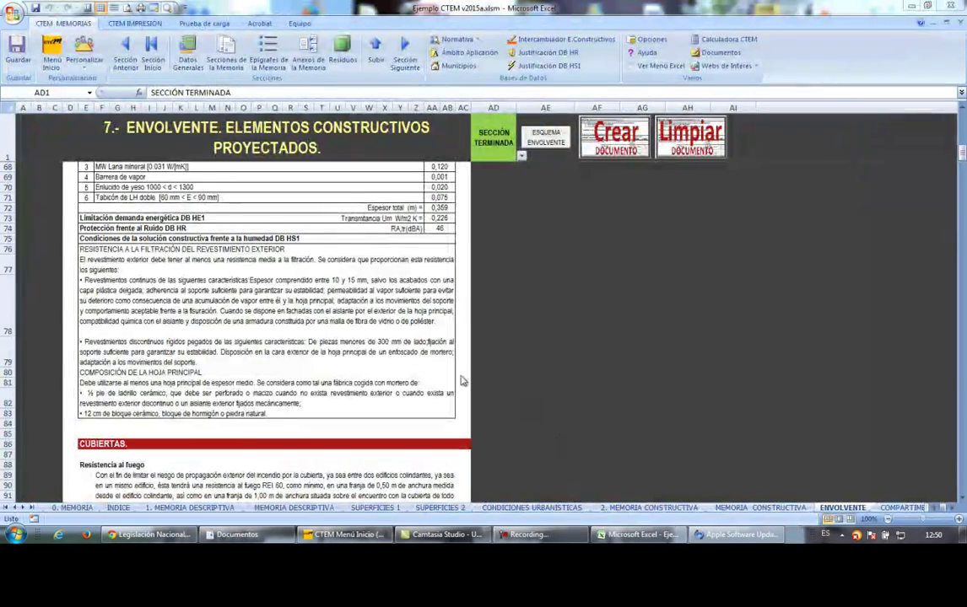
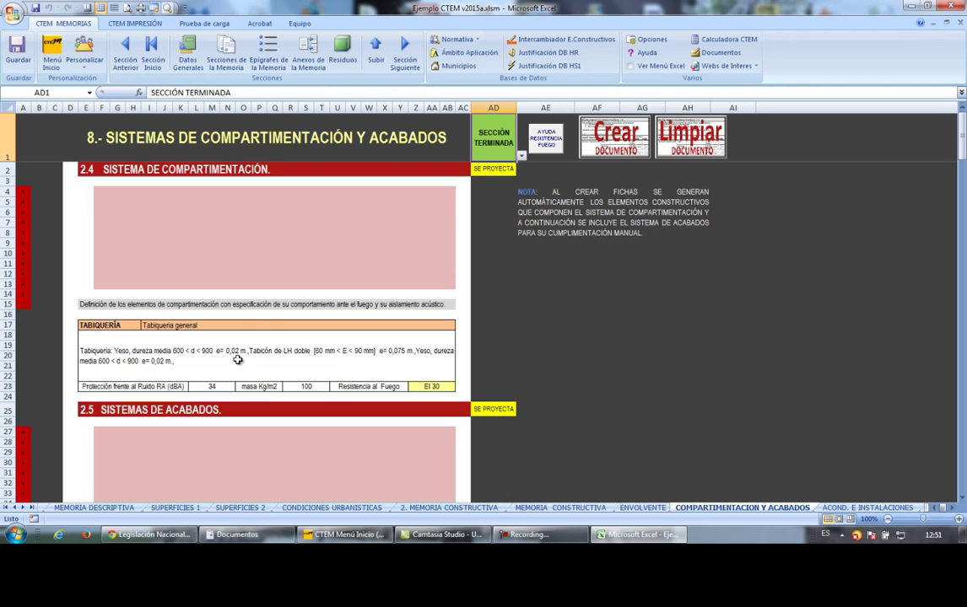
# Step: Examine the partition sheet and the floor and wall finishes tables in the Sistemas de Compartimentación y Acabados section
pyautogui.scroll(-1, 238, 360)
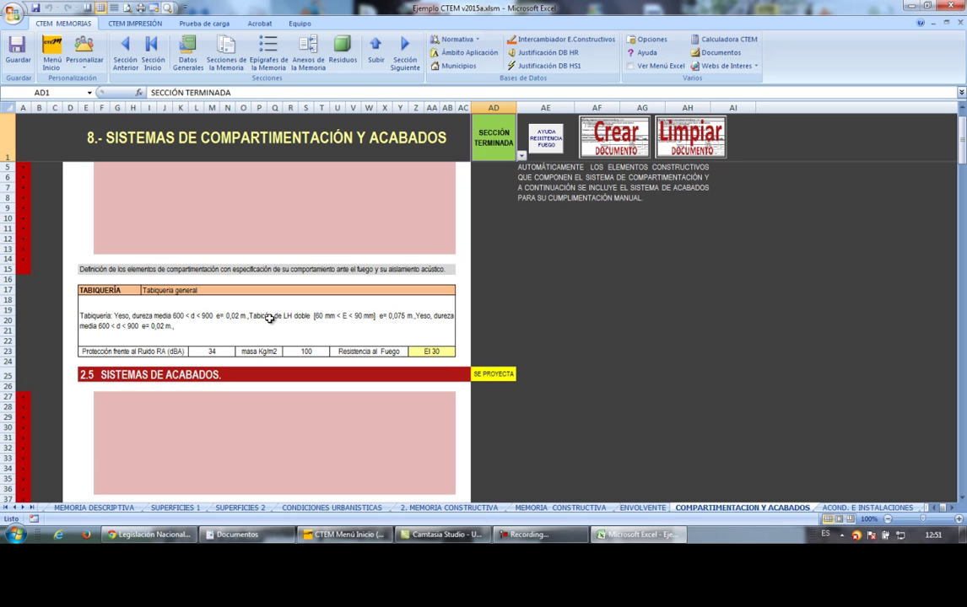
pyautogui.scroll(-11, 407, 327)
pyautogui.scroll(-6, 294, 413)
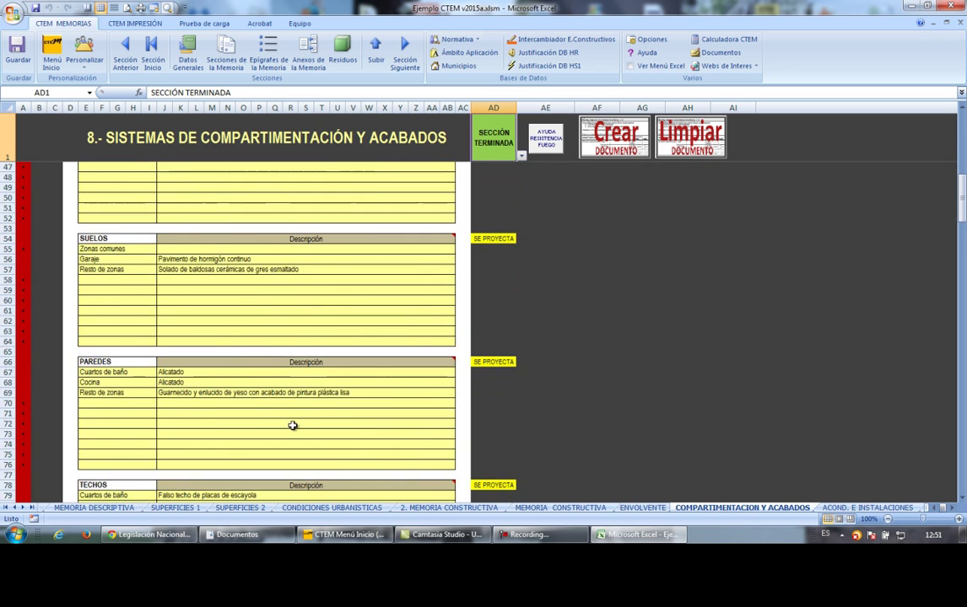
pyautogui.scroll(4, 270, 371)
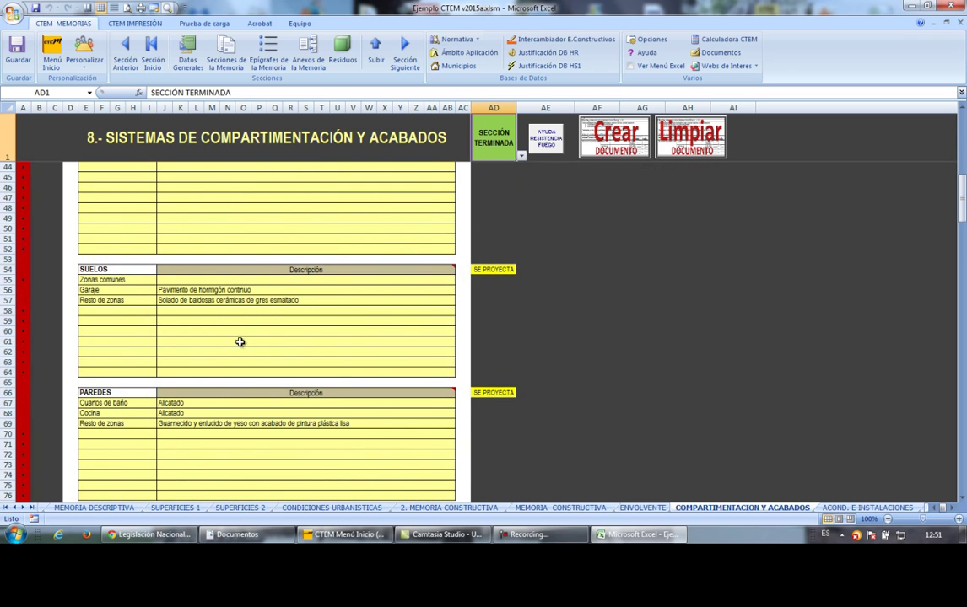
# Step: Step forward through the report sections from Sistemas de Compartimentación y Acabados to DB HS 1, viewing each section's opening
pyautogui.scroll(4, 177, 324)
pyautogui.click(375, 47)
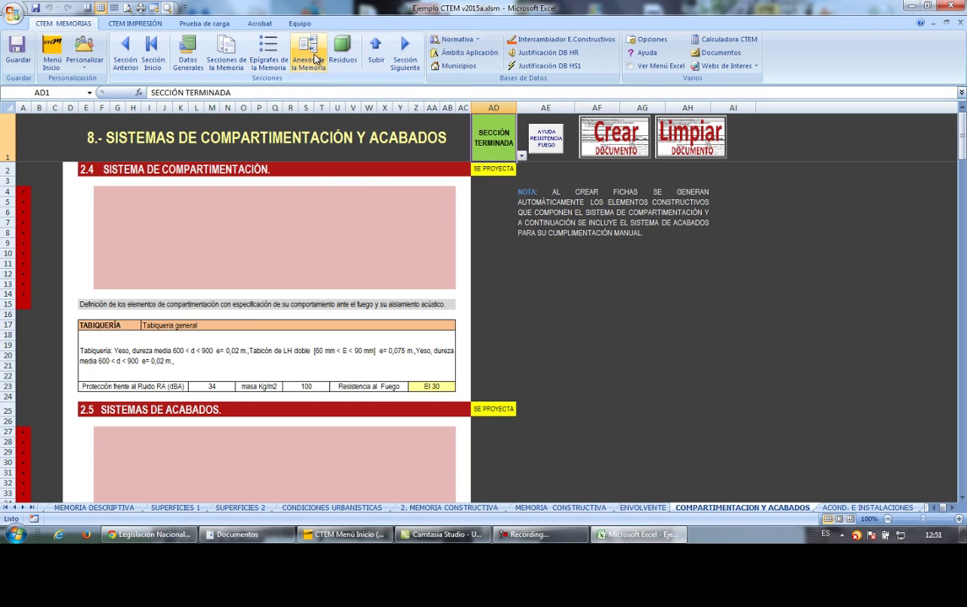
pyautogui.click(406, 52)
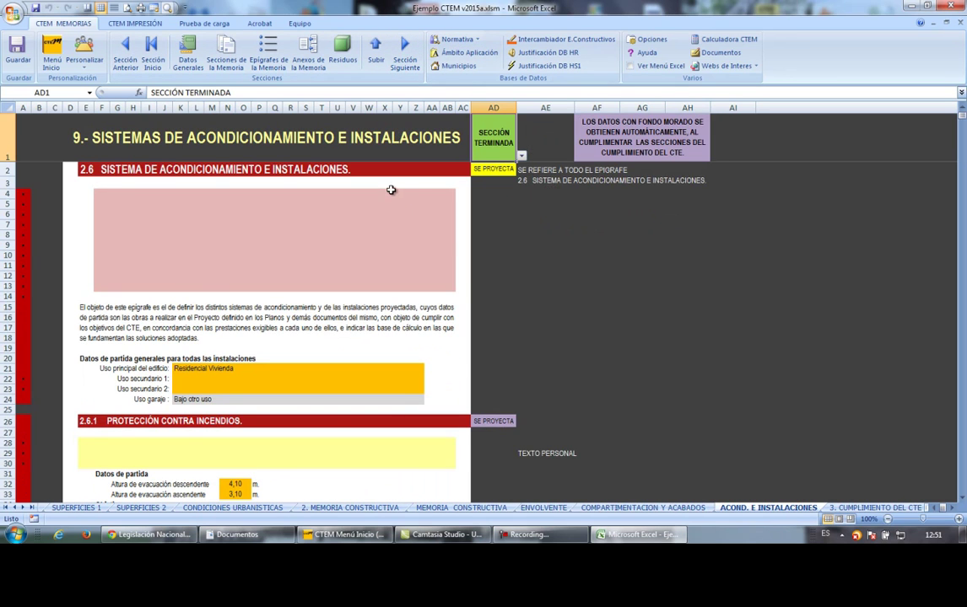
pyautogui.click(406, 51)
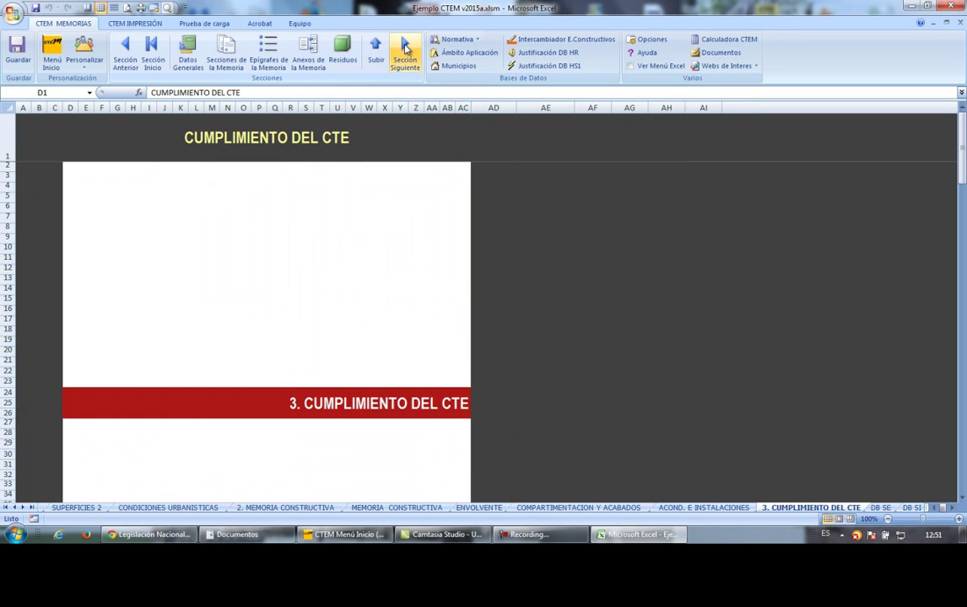
pyautogui.click(406, 50)
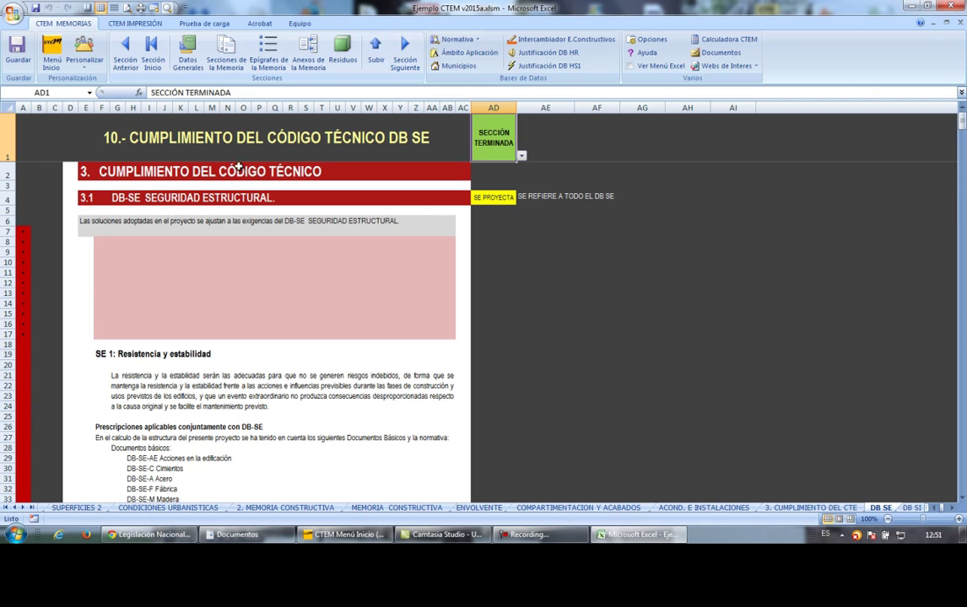
pyautogui.click(404, 54)
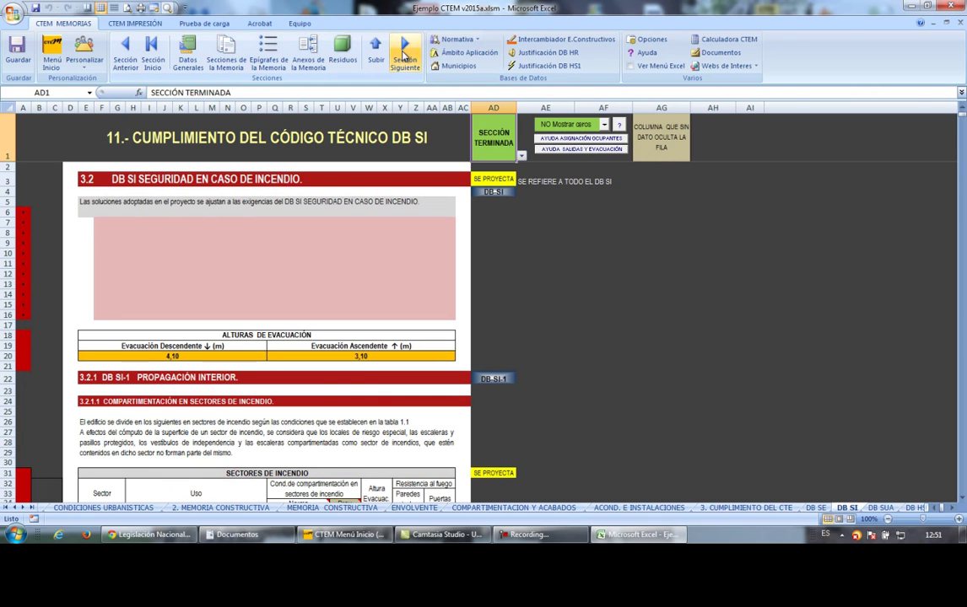
pyautogui.click(404, 53)
pyautogui.click(404, 53)
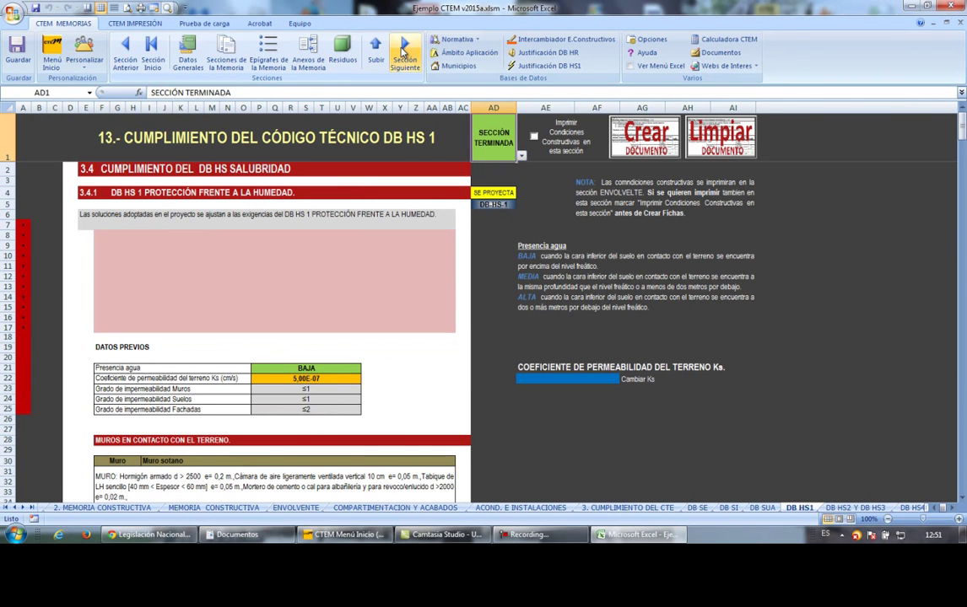
# Step: Return to the DB SUA section and jump to the DB SUA 9 heading using the report's list of epígrafes
pyautogui.click(125, 53)
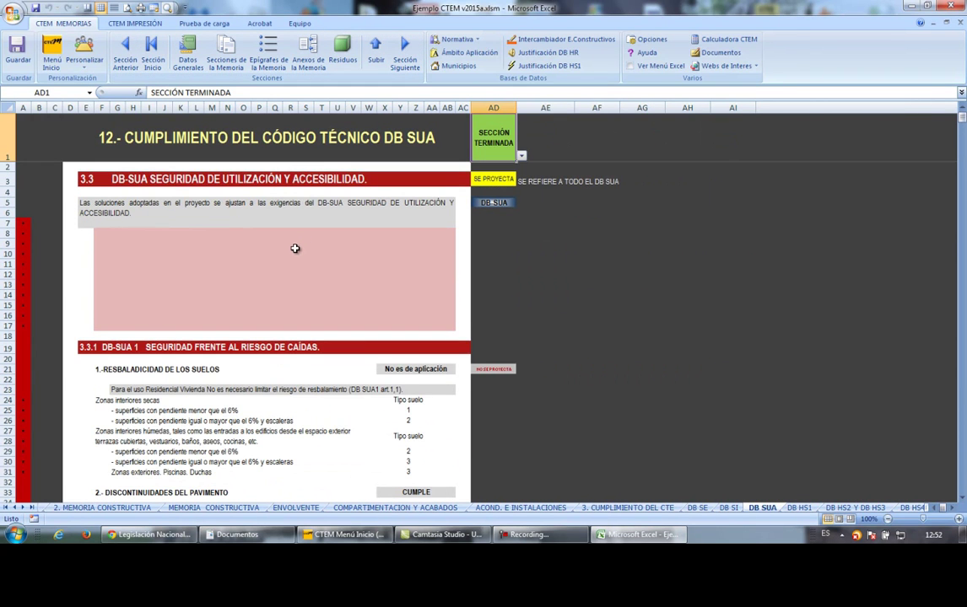
pyautogui.scroll(-15, 304, 248)
pyautogui.scroll(-5, 287, 241)
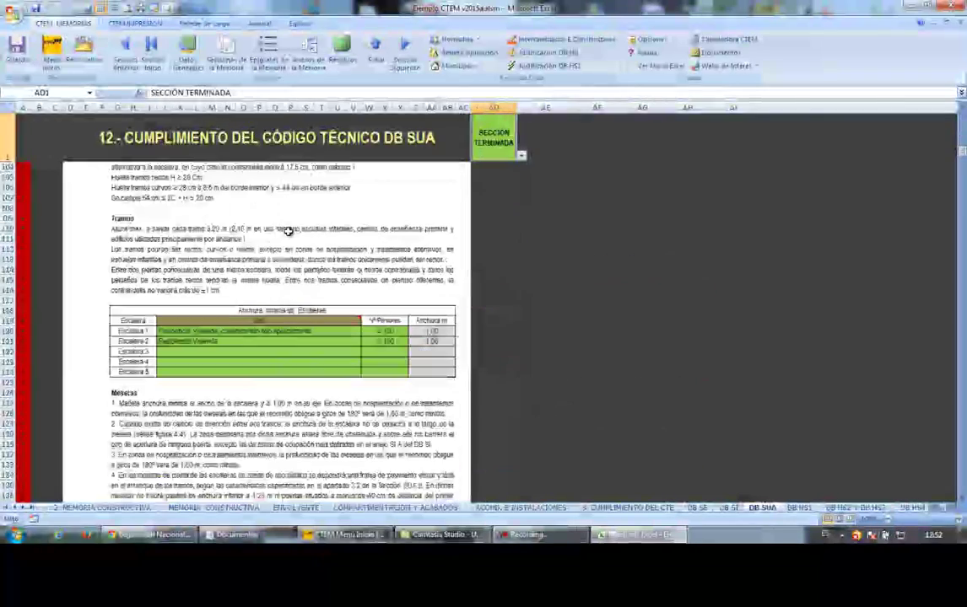
pyautogui.click(268, 56)
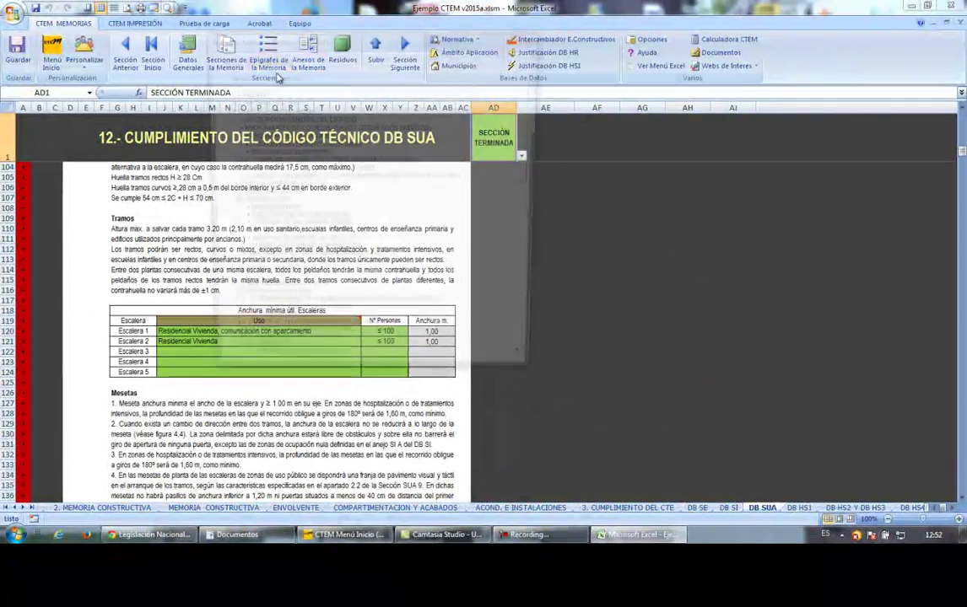
pyautogui.scroll(-1, 533, 150)
pyautogui.moveTo(533, 150); pyautogui.dragTo(530, 290)
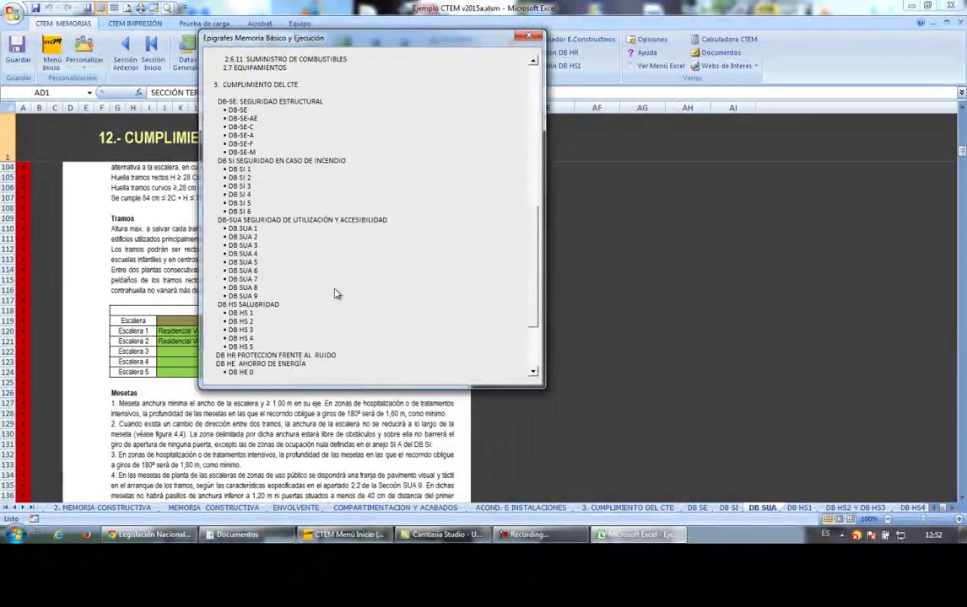
pyautogui.click(242, 296)
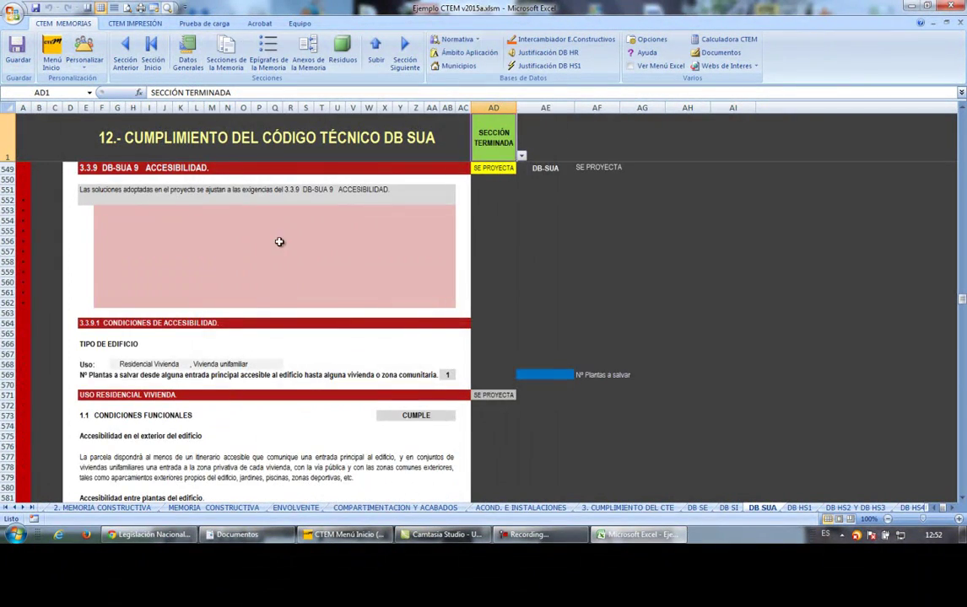
# Step: Examine the DB-SUA 9 accessibility conditions, the accessibility elements between floors and the accessible dwelling provision for residential use
pyautogui.scroll(-3, 277, 255)
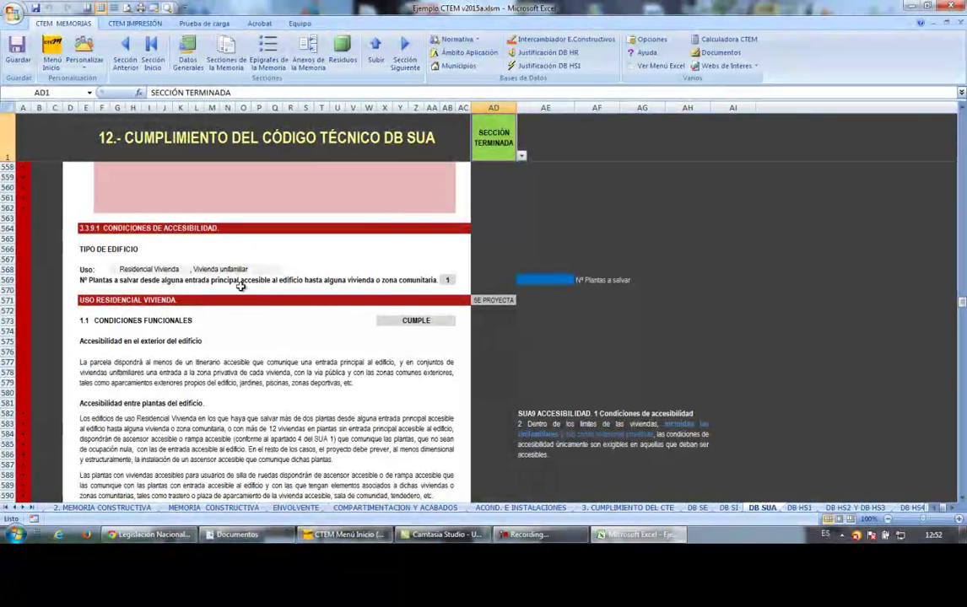
pyautogui.scroll(-3, 236, 270)
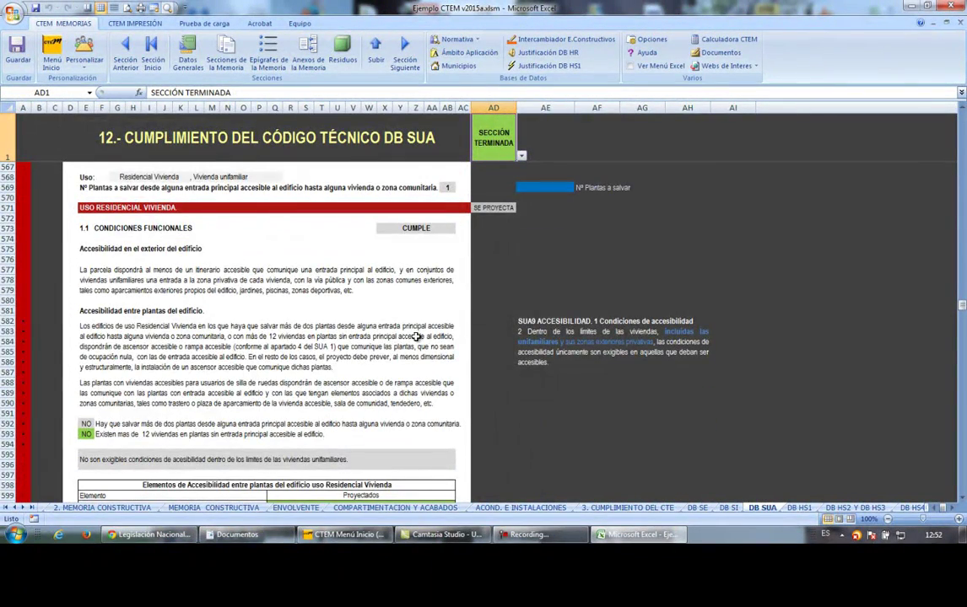
pyautogui.scroll(-20, 282, 329)
pyautogui.scroll(12, 275, 307)
pyautogui.scroll(-12, 278, 295)
pyautogui.scroll(12, 282, 287)
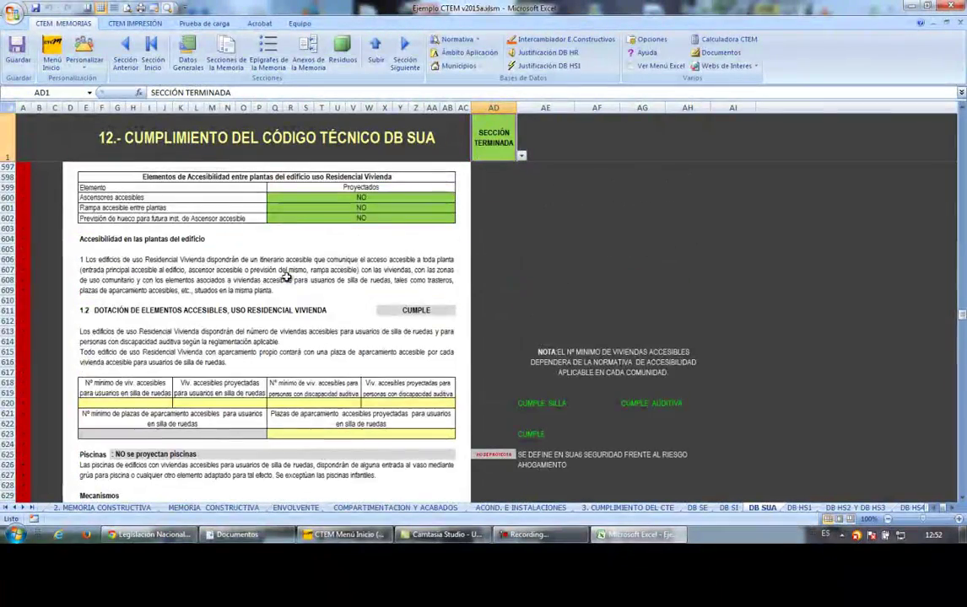
pyautogui.scroll(3, 287, 277)
pyautogui.scroll(6, 273, 315)
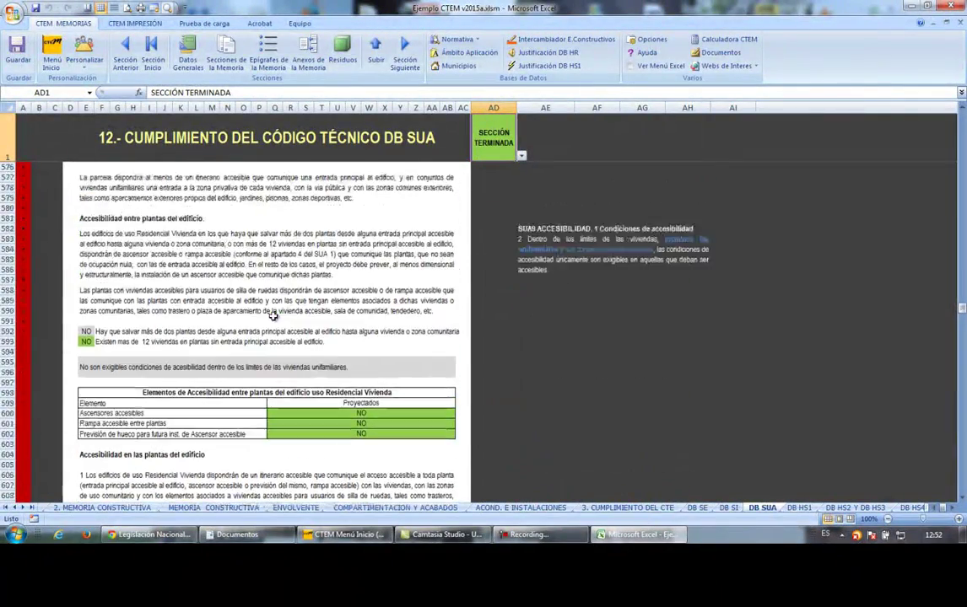
# Step: Advance to the DB HS 2 y DB HS 3 section and review its waste collection, reserve space and storage tables
pyautogui.click(376, 51)
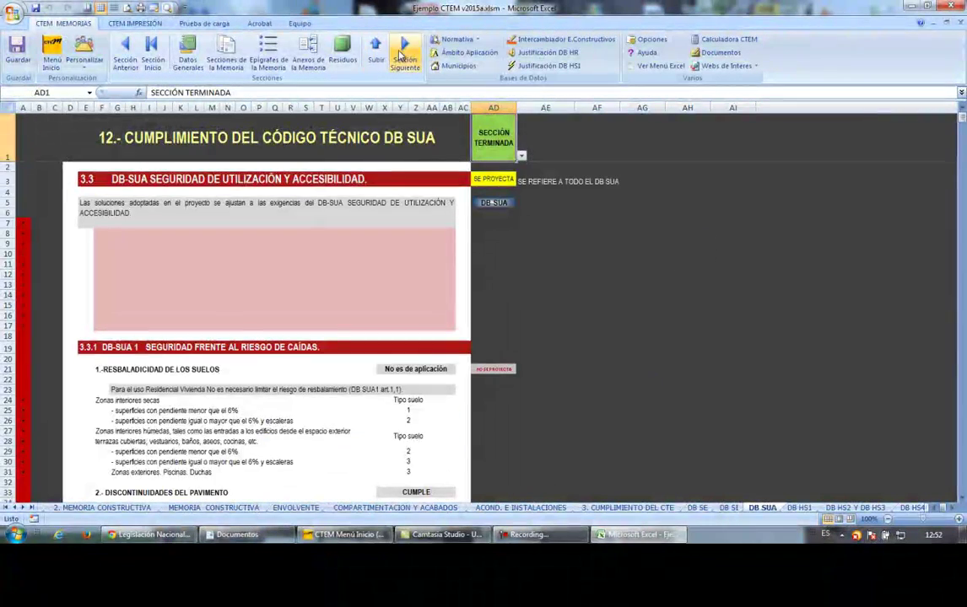
pyautogui.click(404, 54)
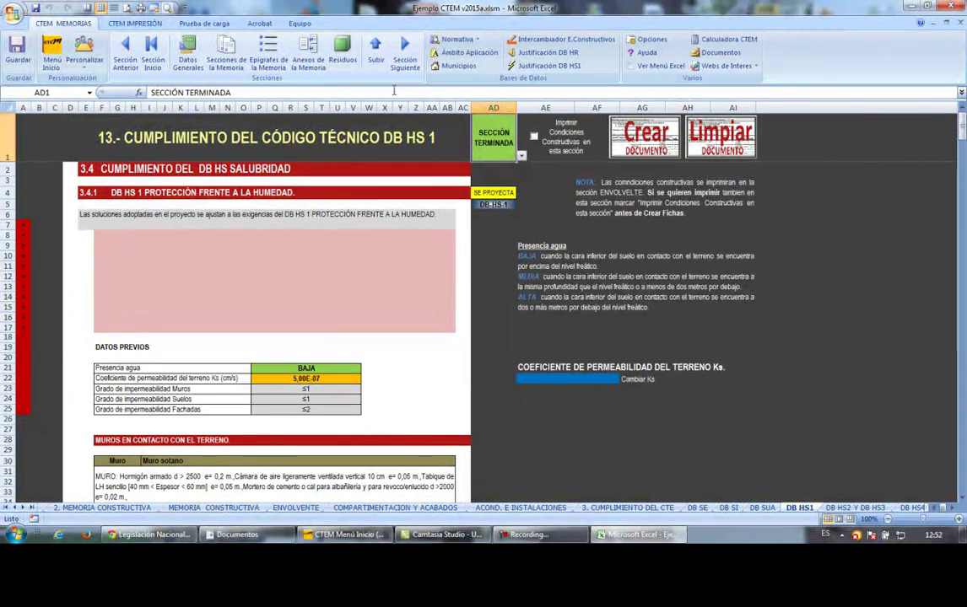
pyautogui.click(403, 53)
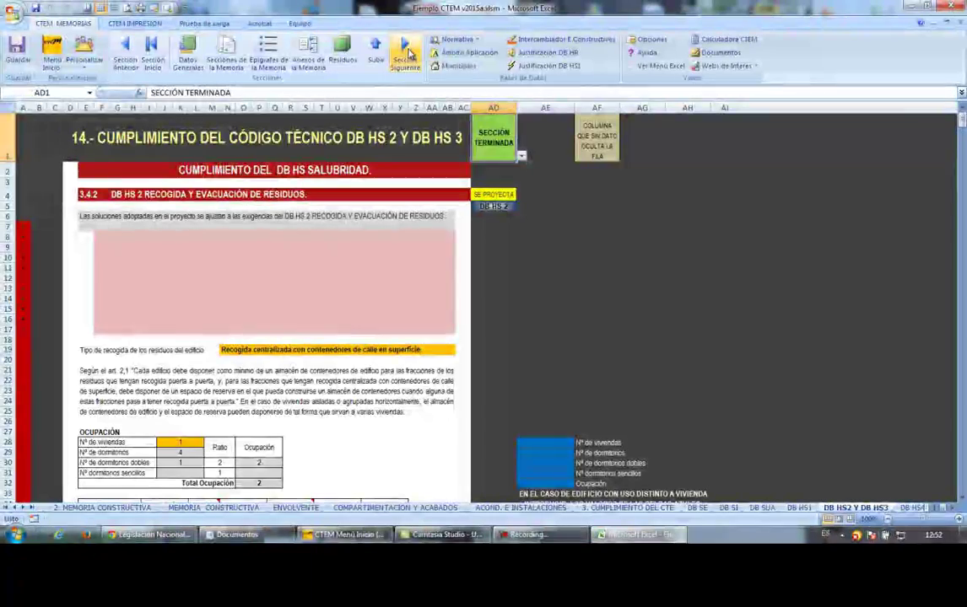
pyautogui.scroll(-3, 293, 231)
pyautogui.scroll(-10, 293, 231)
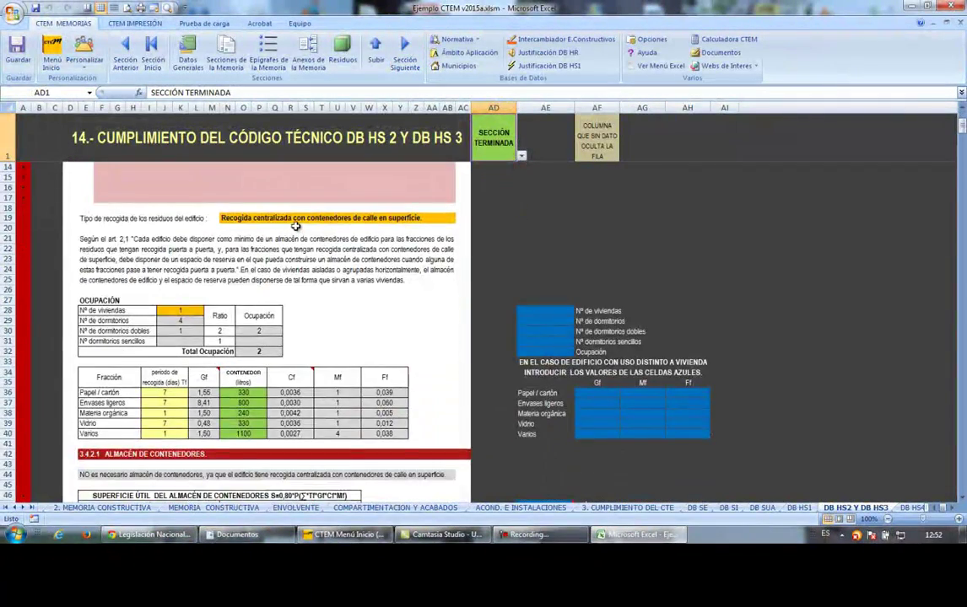
pyautogui.scroll(-15, 294, 226)
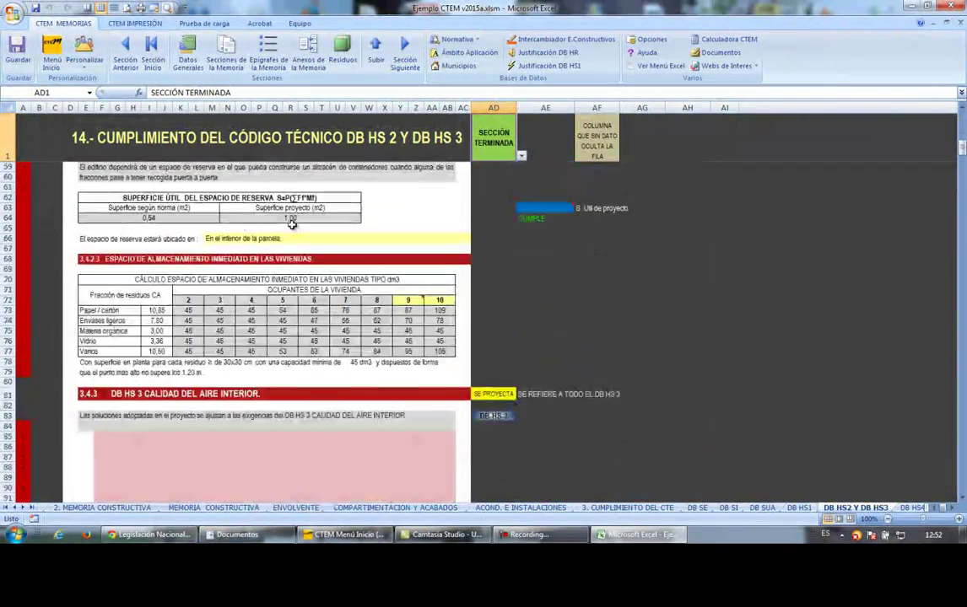
pyautogui.scroll(-6, 289, 226)
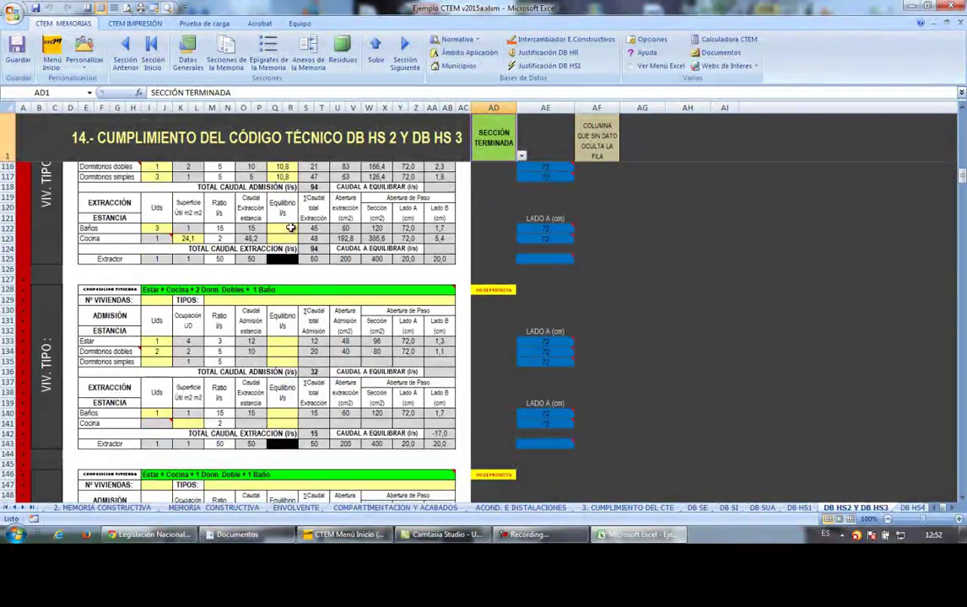
# Step: Examine the DB HS 3 ventilation tables for dwellings, the waste store and the parking area, including natural and mechanical openings
pyautogui.scroll(12, 300, 217)
pyautogui.scroll(3, 298, 215)
pyautogui.scroll(-7, 297, 221)
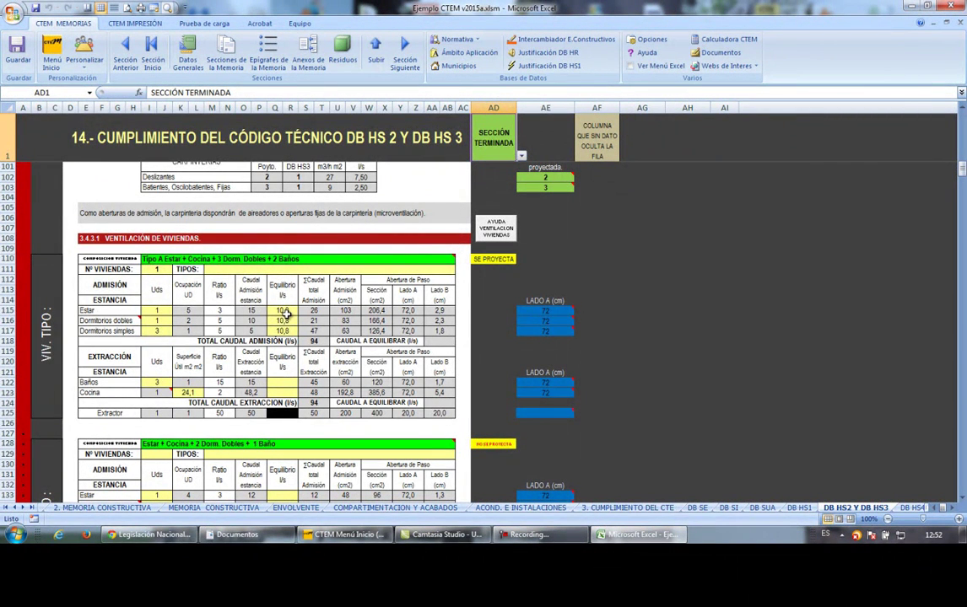
pyautogui.scroll(-20, 287, 314)
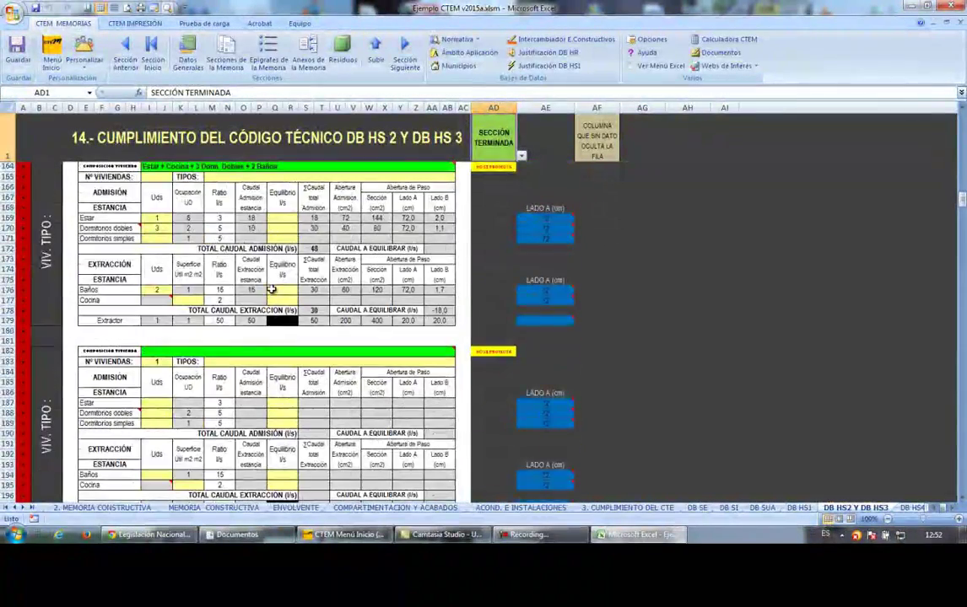
pyautogui.scroll(-20, 272, 292)
pyautogui.scroll(-10, 268, 295)
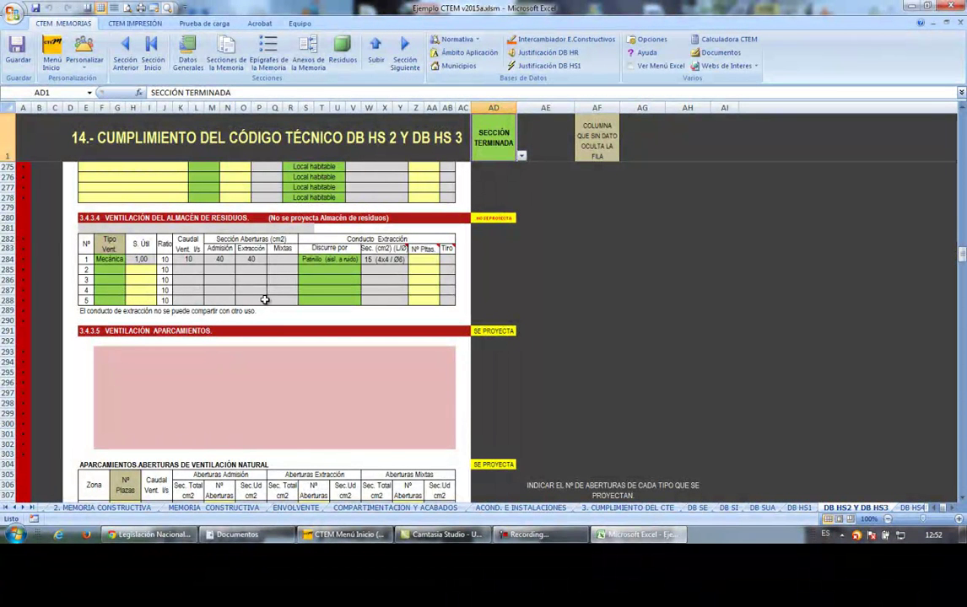
pyautogui.scroll(-19, 264, 299)
pyautogui.scroll(-20, 254, 289)
pyautogui.scroll(20, 251, 290)
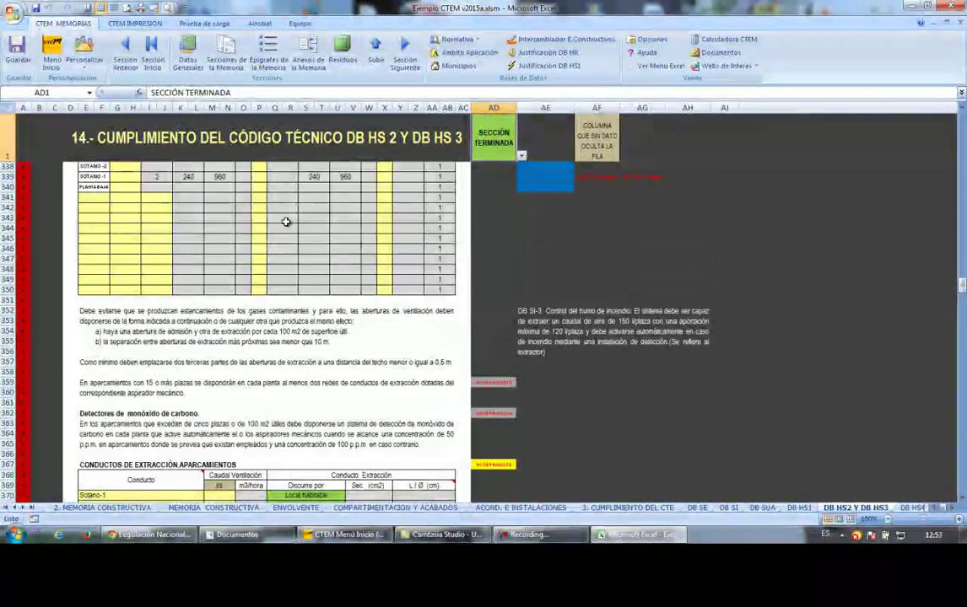
pyautogui.scroll(7, 287, 221)
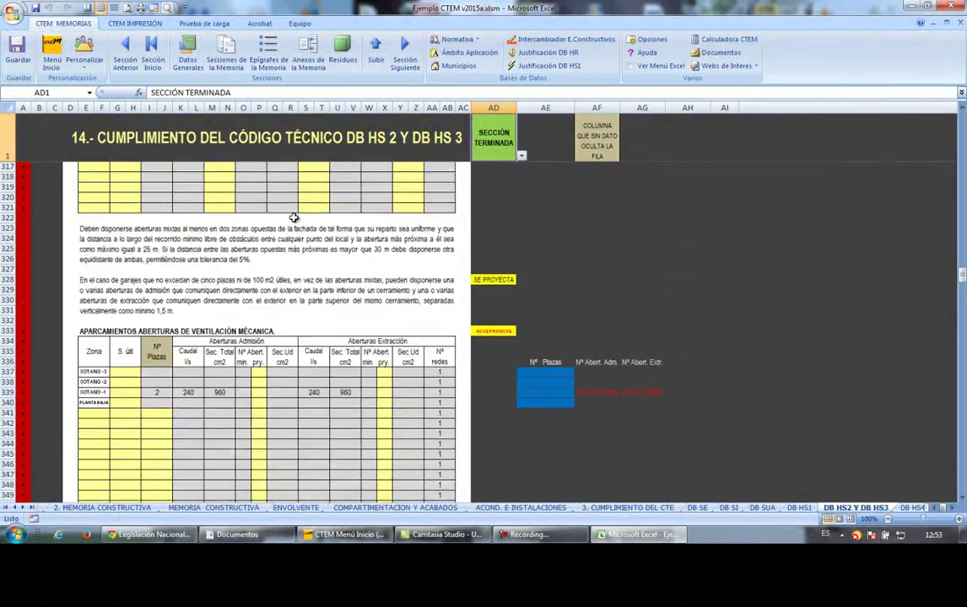
pyautogui.scroll(7, 294, 219)
# Step: Advance through the DB HS4 y DB HS5 and DB HR sections to the DB HE 0 y DB HE 1 section
pyautogui.click(404, 53)
pyautogui.click(403, 52)
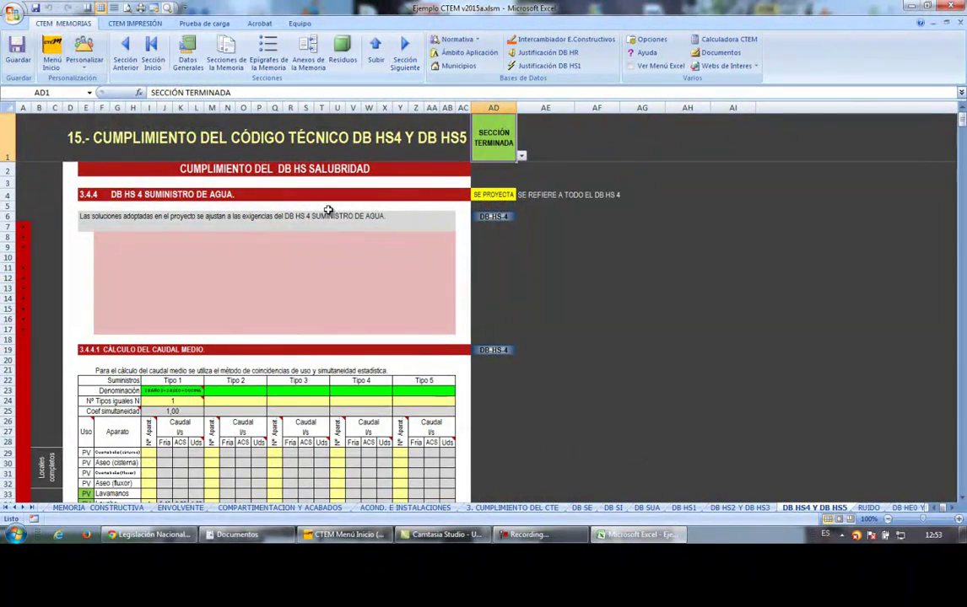
pyautogui.click(404, 50)
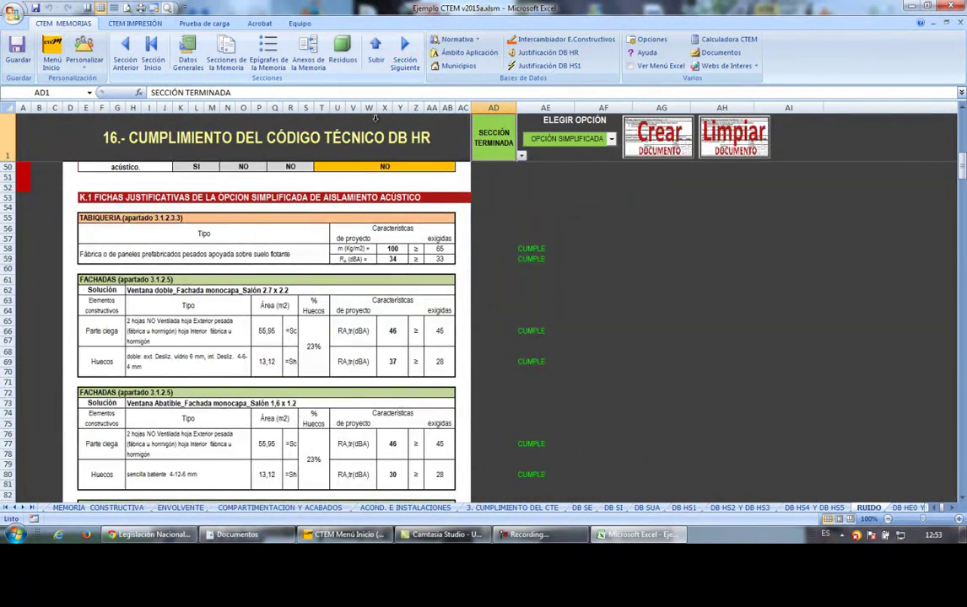
pyautogui.click(404, 50)
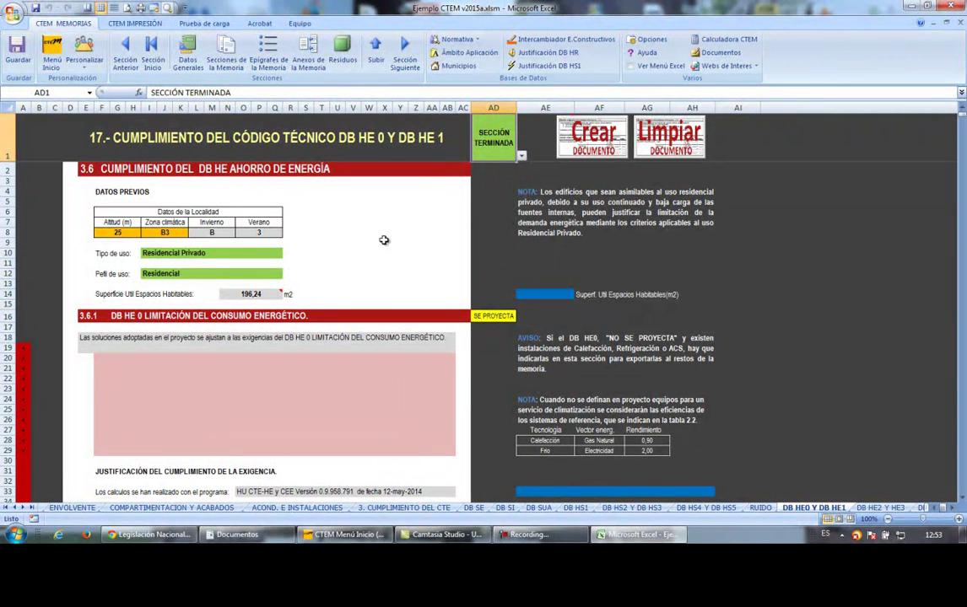
# Step: Clear the DB HE 0 y DB HE 1 section's data, review its input fields, and select the manual habitable floor area cell
pyautogui.click(657, 146)
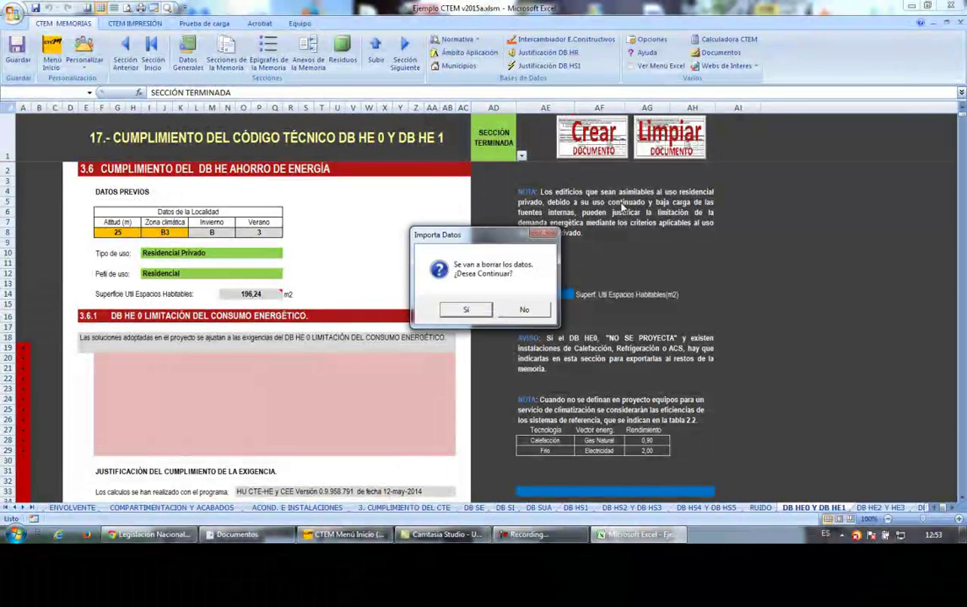
pyautogui.click(466, 310)
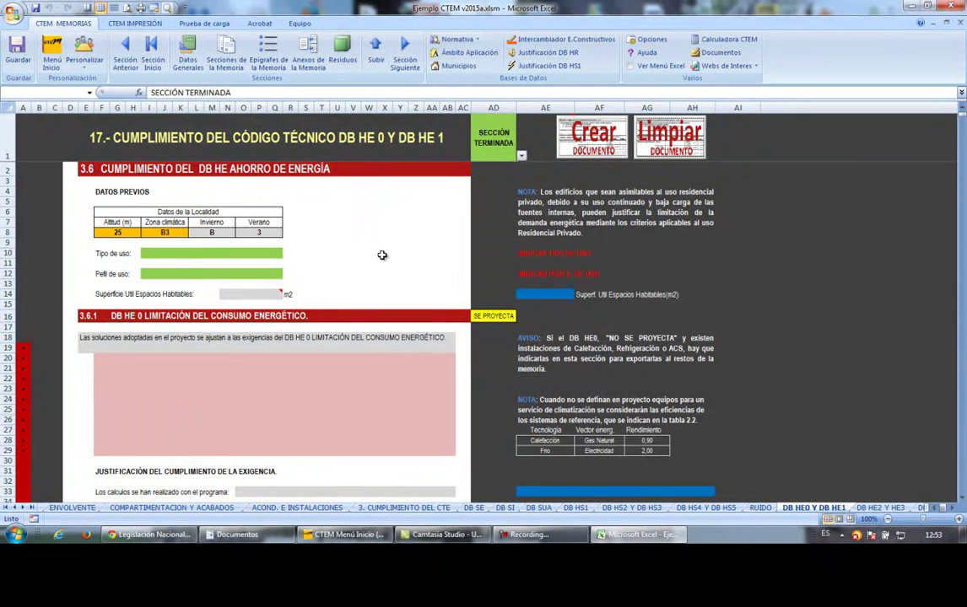
pyautogui.scroll(-3, 358, 252)
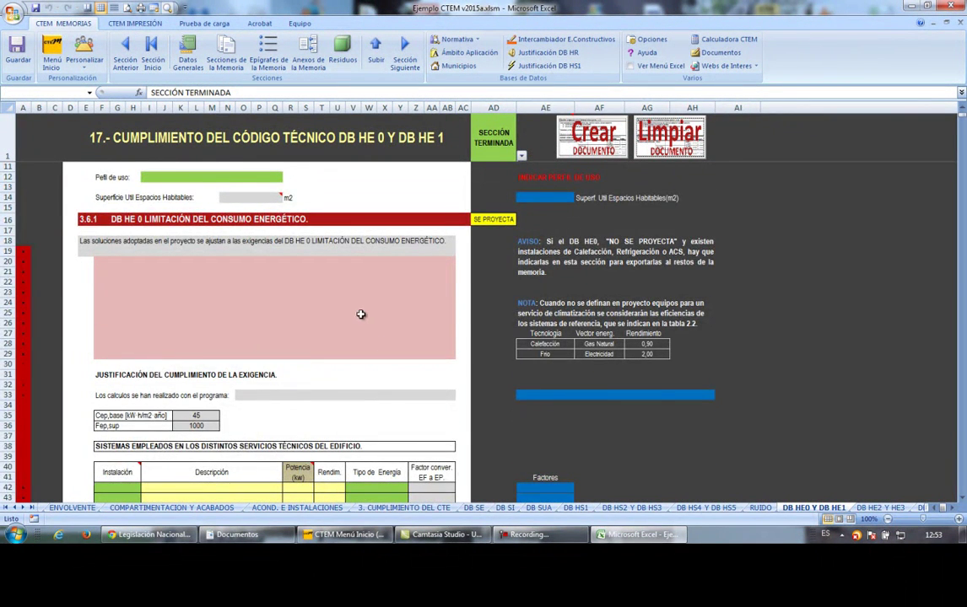
pyautogui.scroll(3, 363, 315)
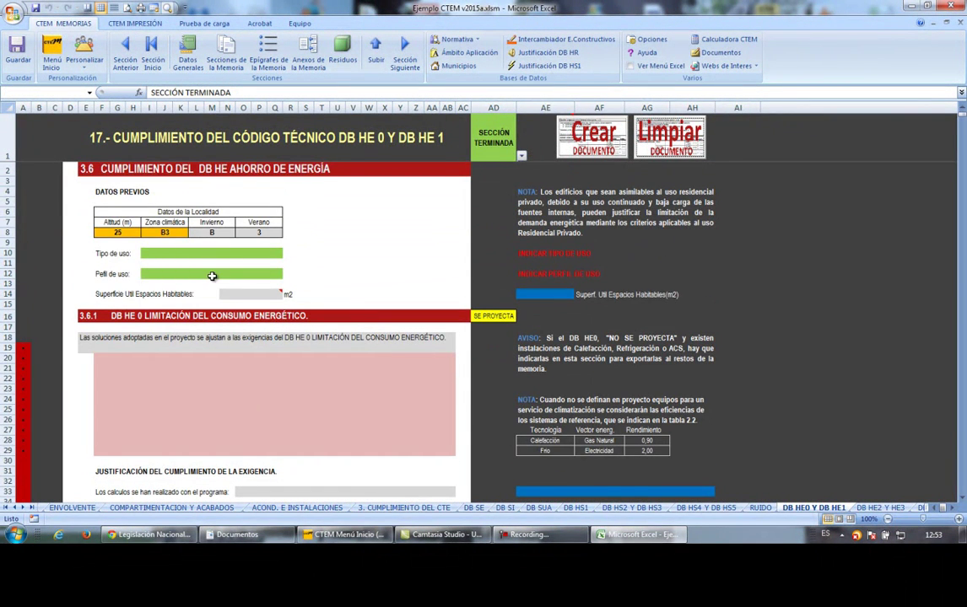
pyautogui.scroll(-1, 379, 276)
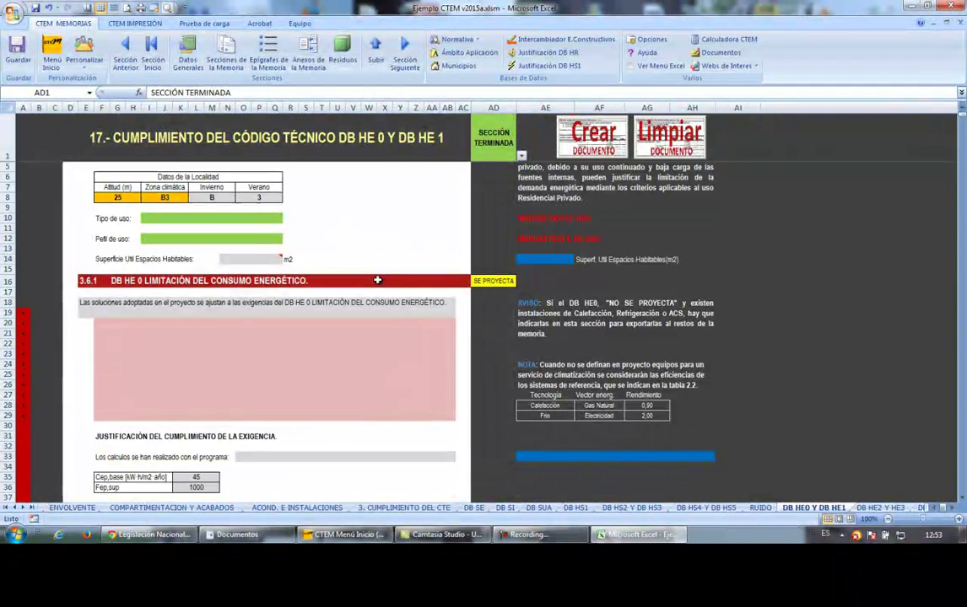
pyautogui.click(562, 261)
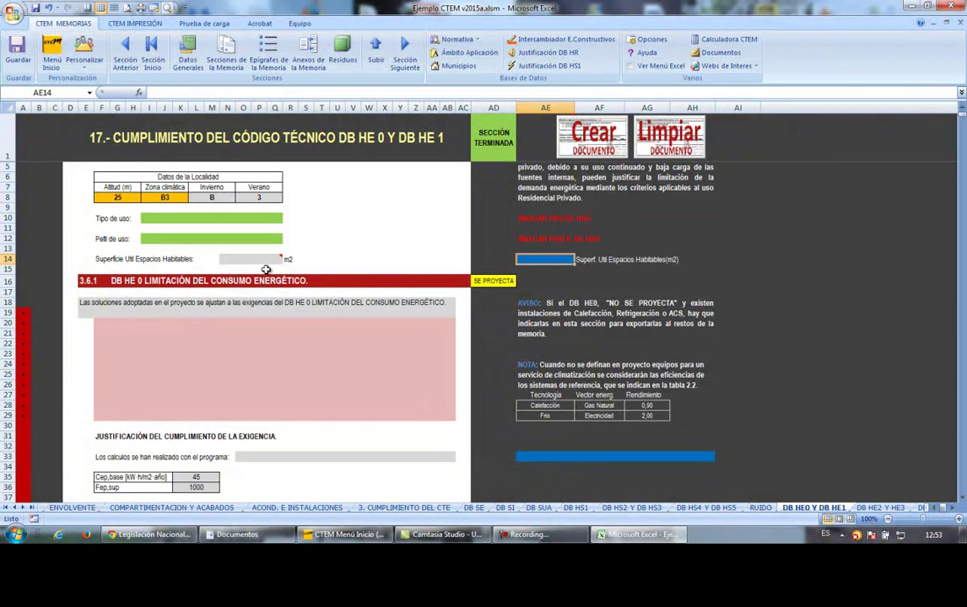
# Step: Examine the installation types offered for the first row of the technical systems table
pyautogui.scroll(-9, 266, 303)
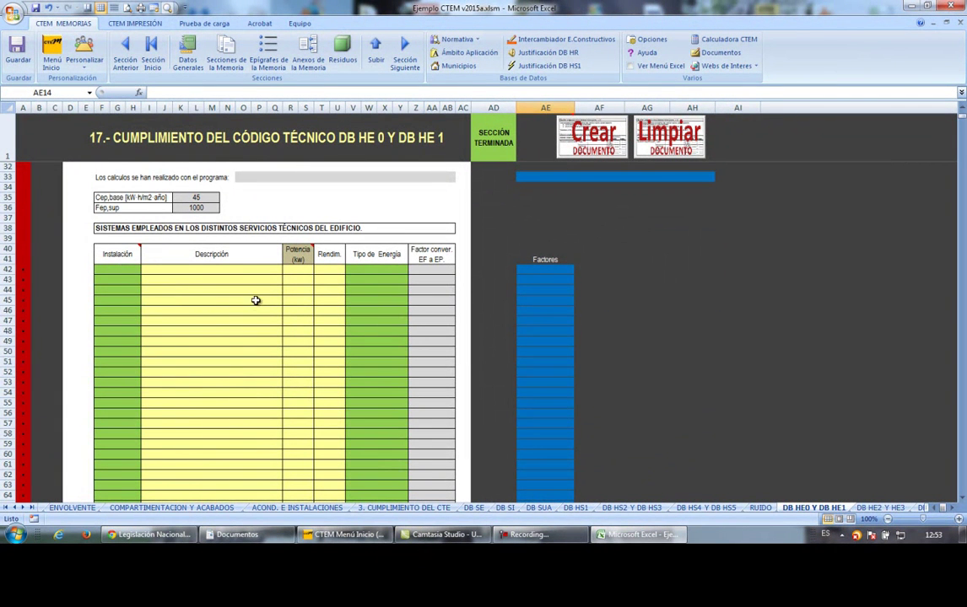
pyautogui.click(132, 266)
pyautogui.click(146, 269)
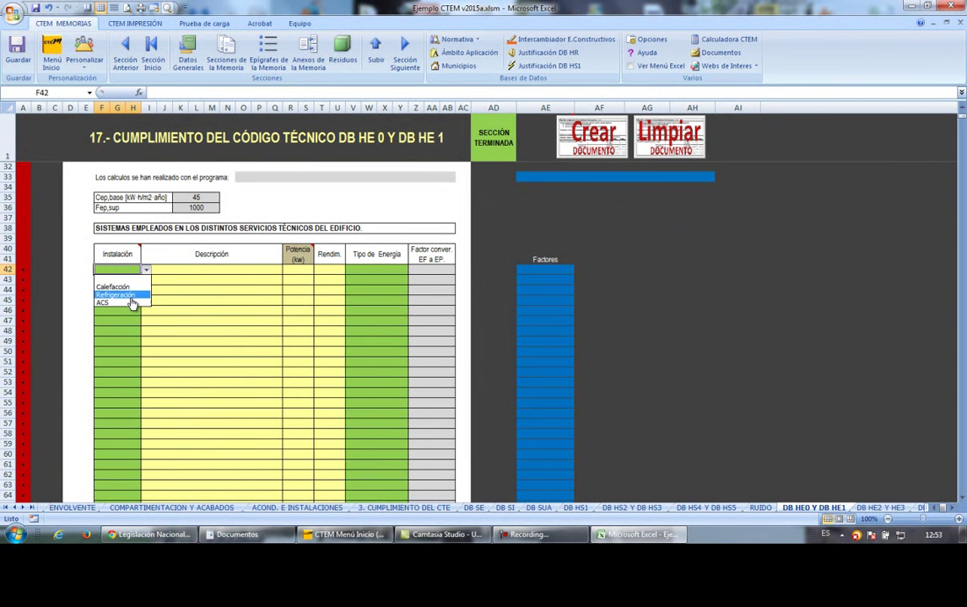
pyautogui.press('Escape')
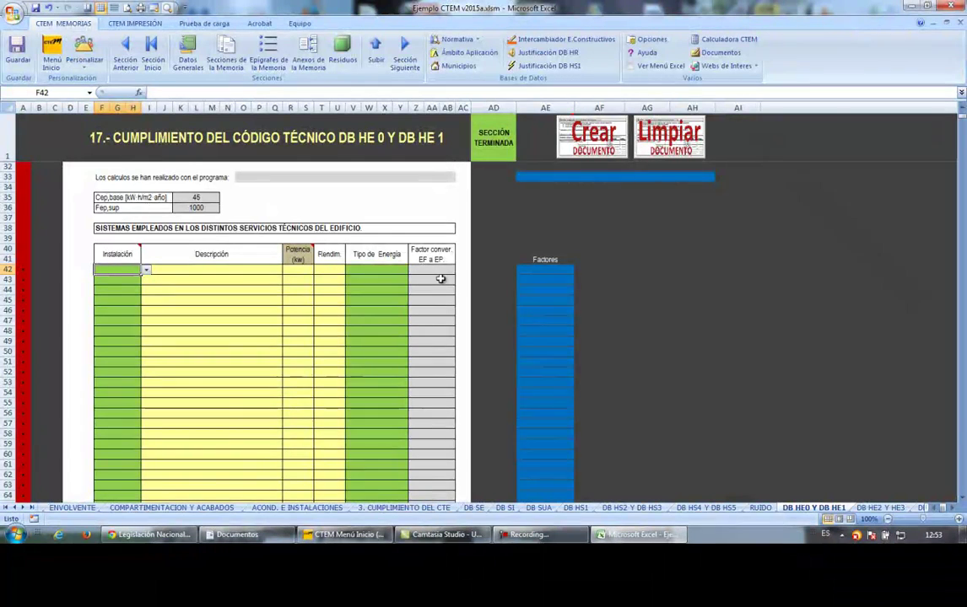
# Step: Enter a trial manual conversion factor of 12136 in the first Factores cell and clear it again
pyautogui.click(555, 271)
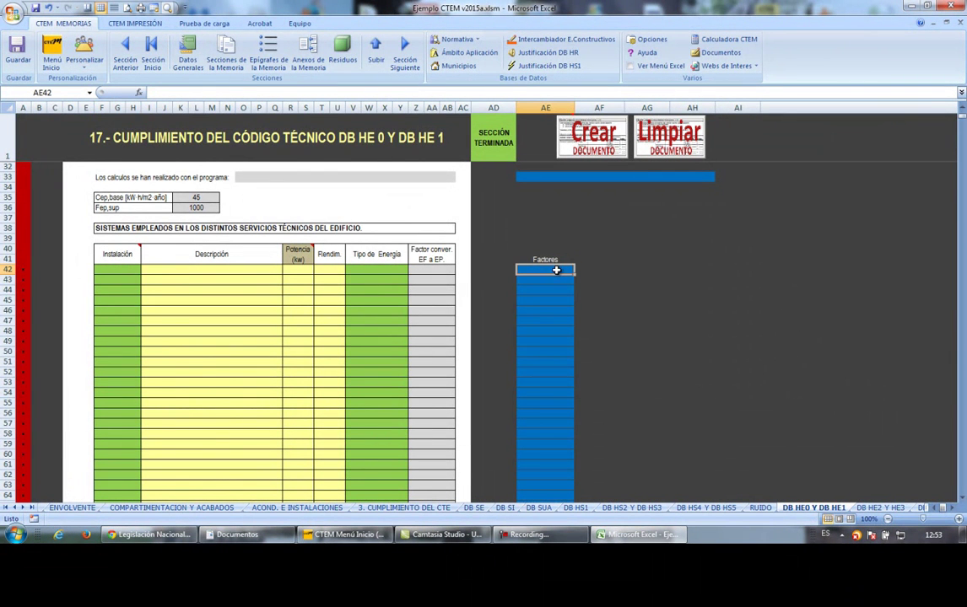
pyautogui.doubleClick(557, 269)
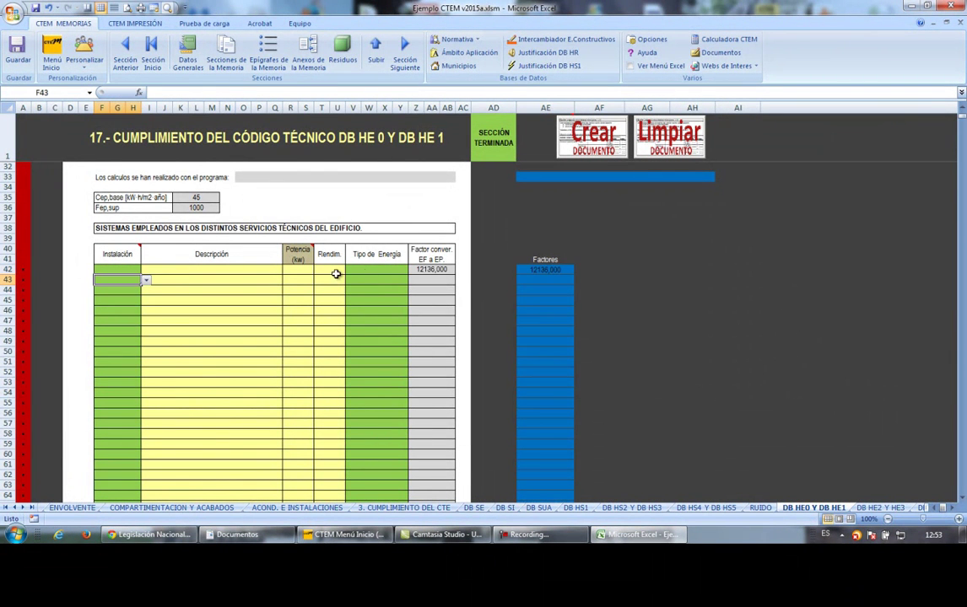
pyautogui.click(523, 270)
# Step: Review the empty energy demand and consumption tables, and import the project data into the DB HE 0 y DB HE 1 section
pyautogui.scroll(-10, 279, 378)
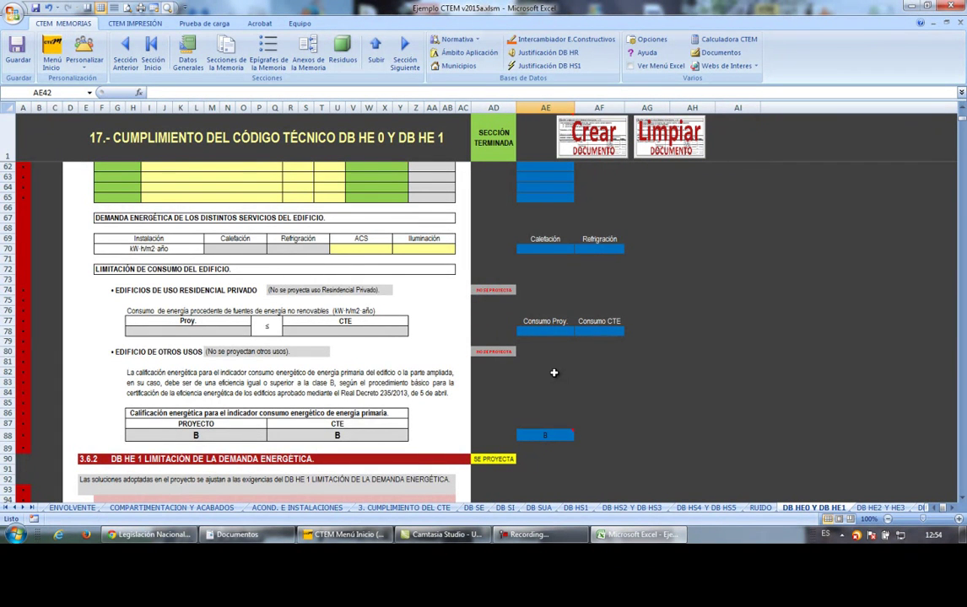
pyautogui.click(375, 47)
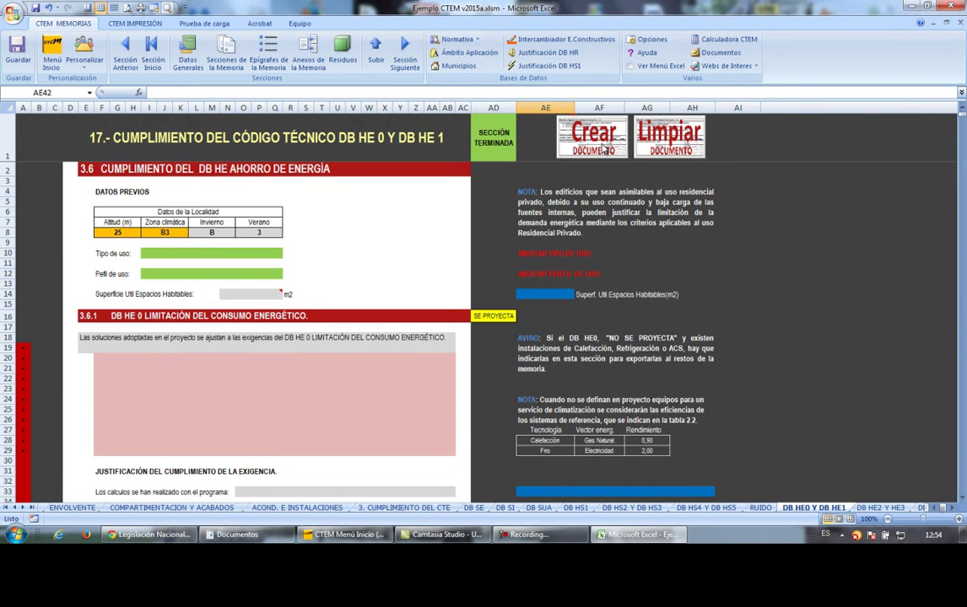
pyautogui.click(604, 145)
pyautogui.click(521, 326)
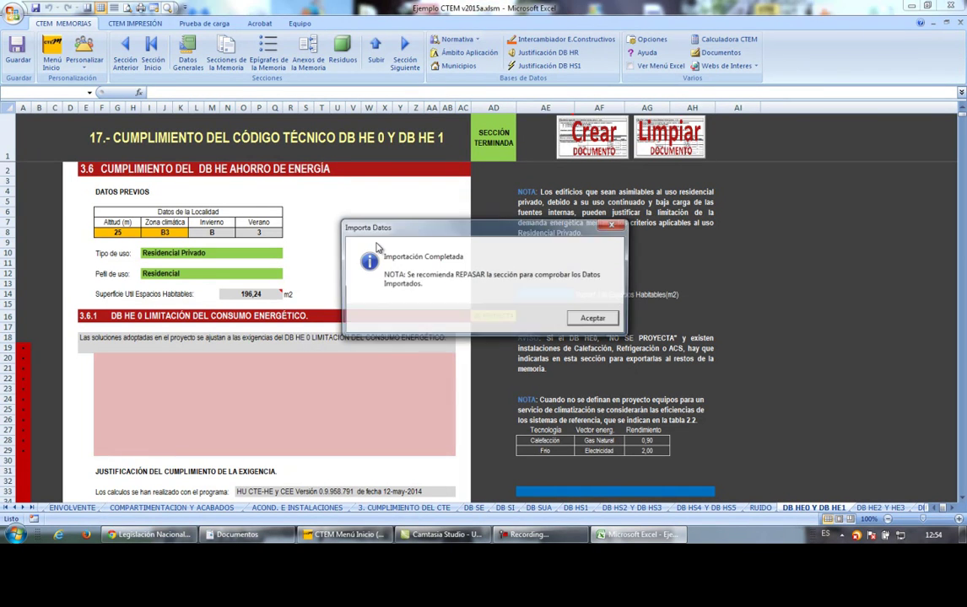
pyautogui.click(594, 319)
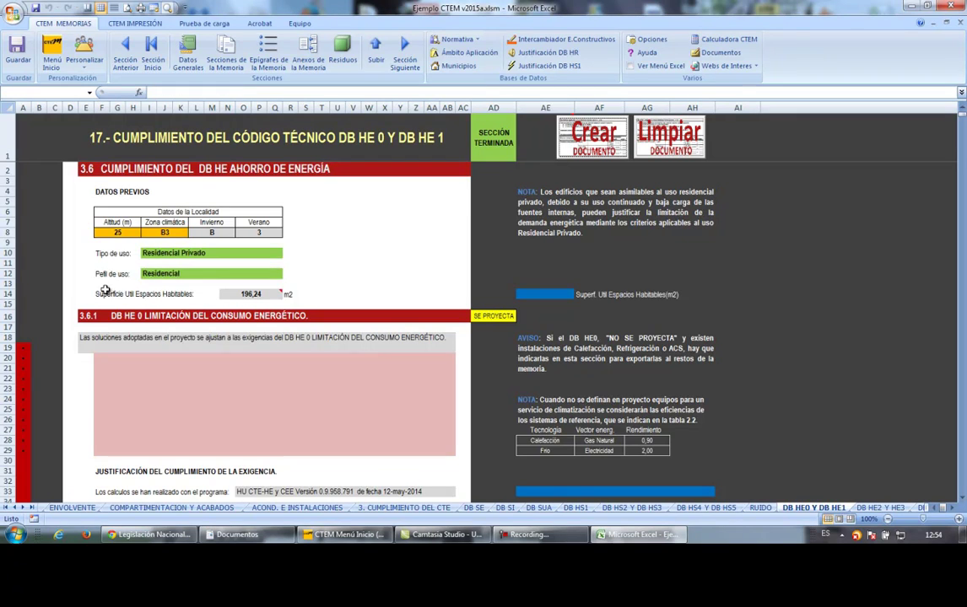
# Step: Examine the imported DB HE 0 data: building use, habitable area, technical systems, energy demand and consumption limits
pyautogui.scroll(-4, 211, 270)
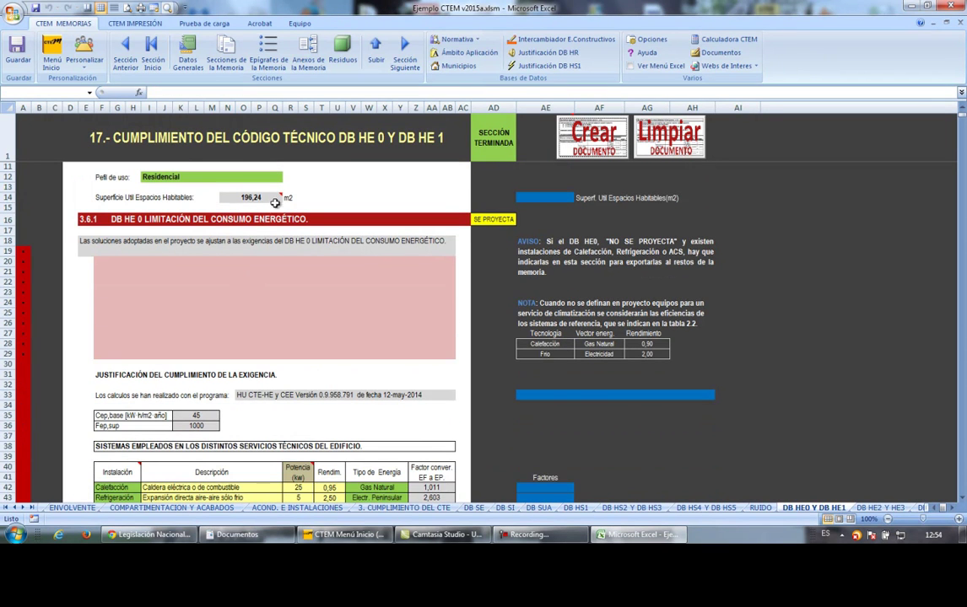
pyautogui.scroll(-6, 327, 205)
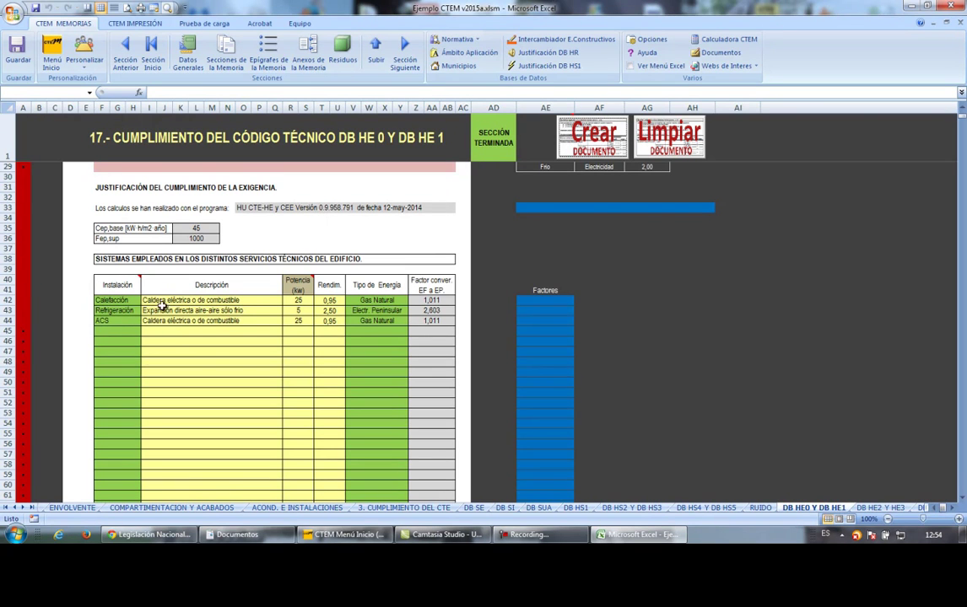
pyautogui.scroll(-7, 328, 303)
pyautogui.scroll(-4, 331, 303)
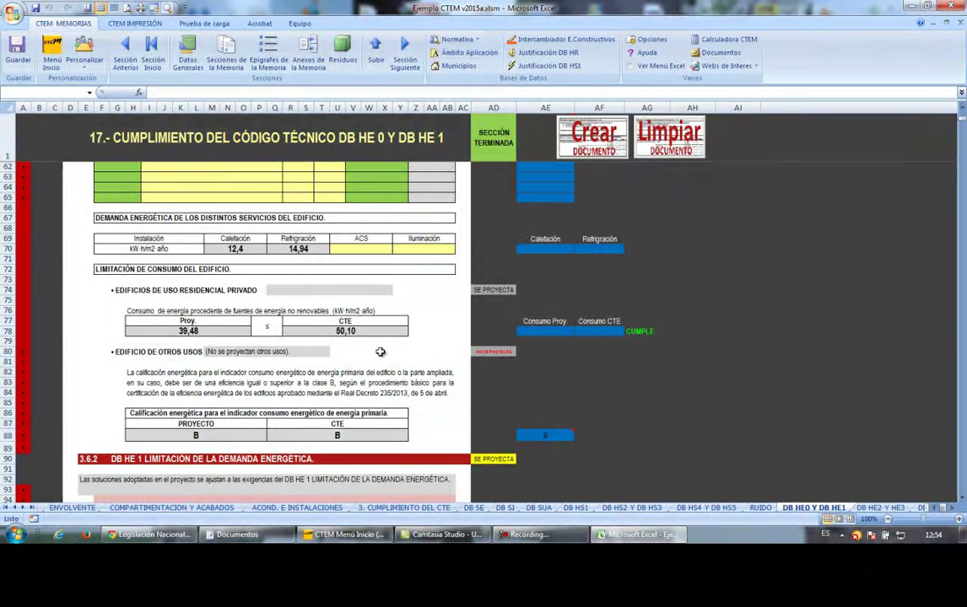
pyautogui.scroll(4, 486, 324)
pyautogui.scroll(-3, 492, 371)
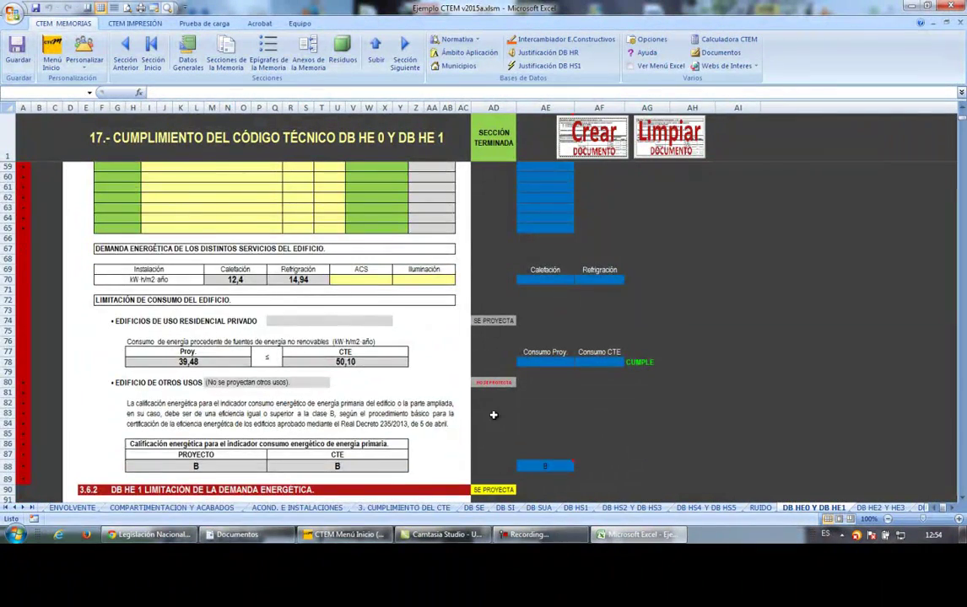
pyautogui.scroll(-3, 494, 399)
pyautogui.scroll(4, 380, 355)
pyautogui.scroll(-3, 253, 291)
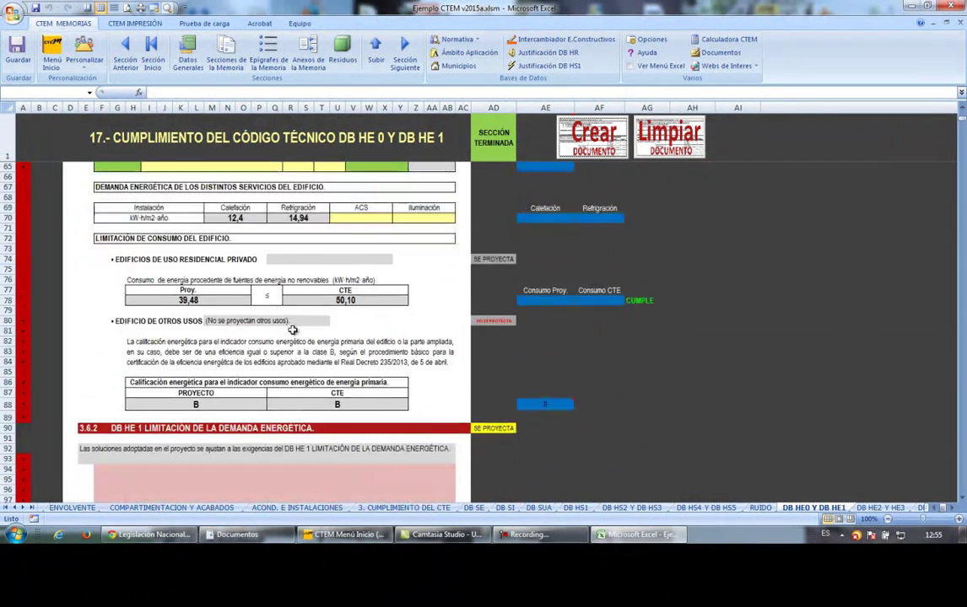
# Step: Examine the DB HE 1 demand limits, thermal transmittance tables and interstitial condensation data, and return to the section's start
pyautogui.scroll(-3, 291, 330)
pyautogui.scroll(-15, 291, 333)
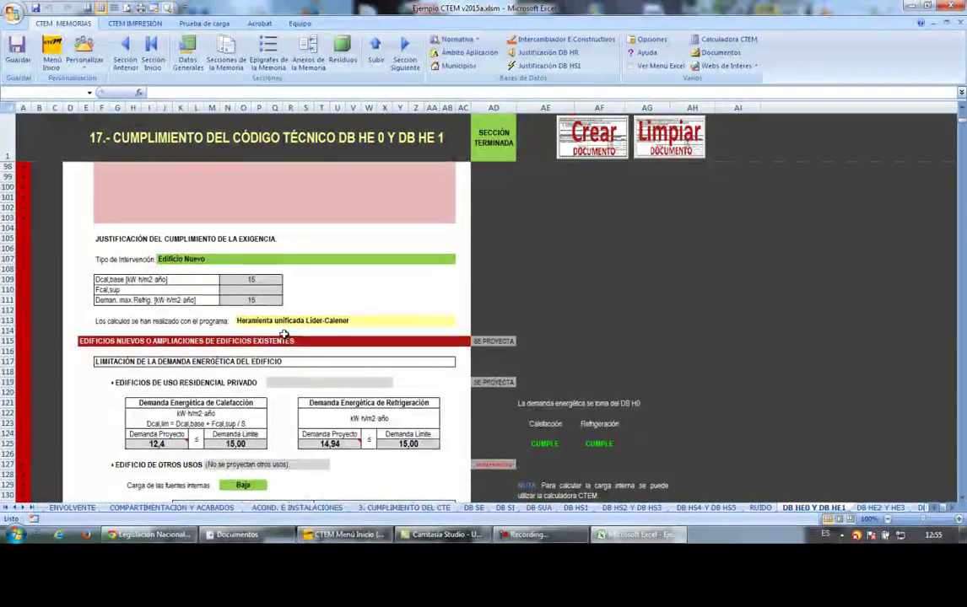
pyautogui.scroll(-4, 303, 325)
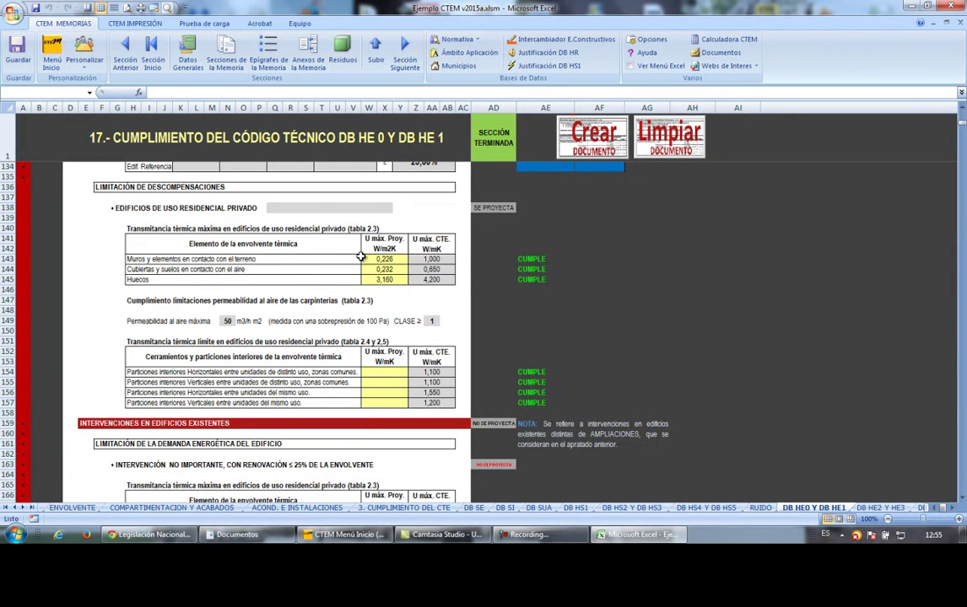
pyautogui.scroll(-10, 361, 257)
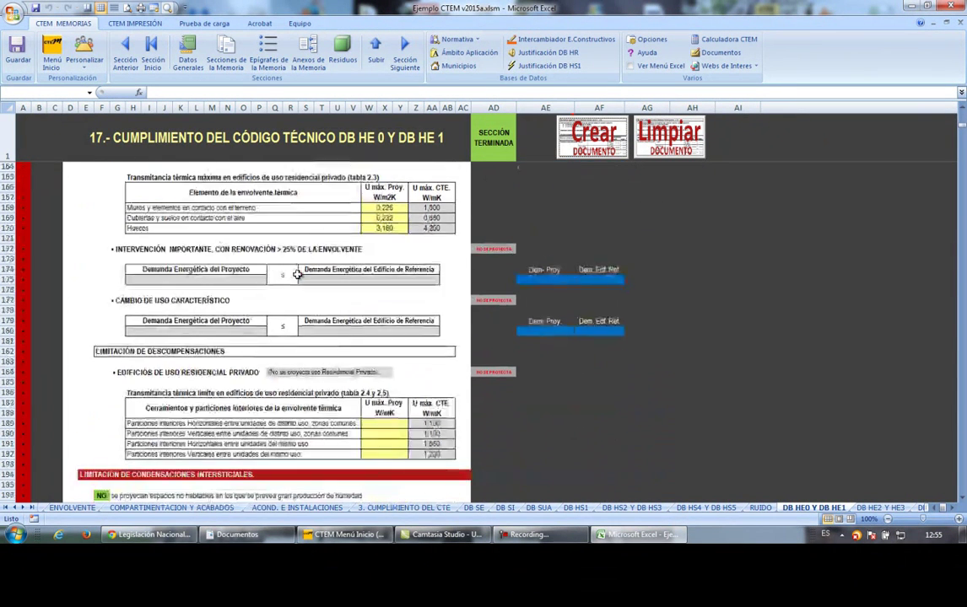
pyautogui.scroll(-5, 297, 274)
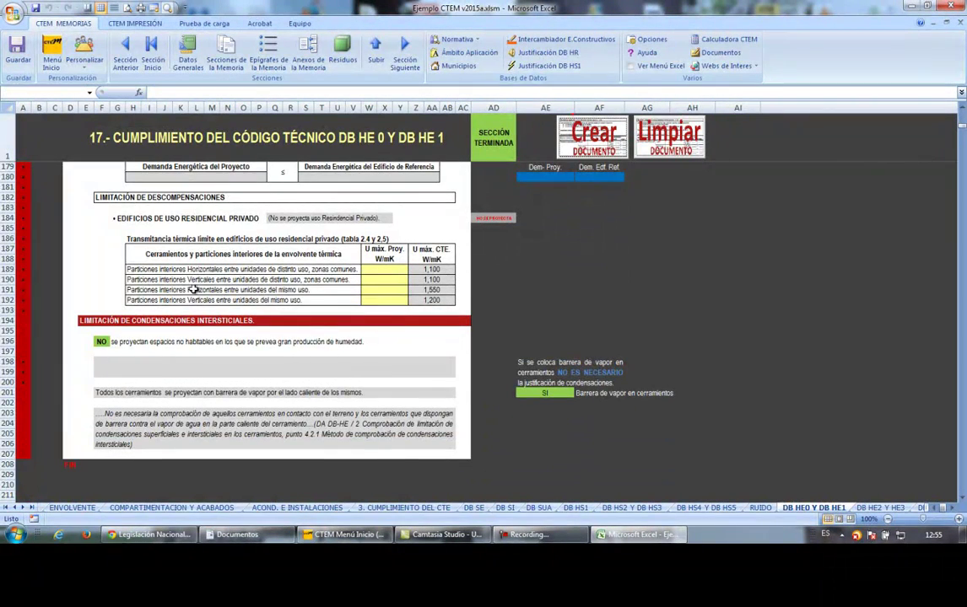
pyautogui.click(375, 49)
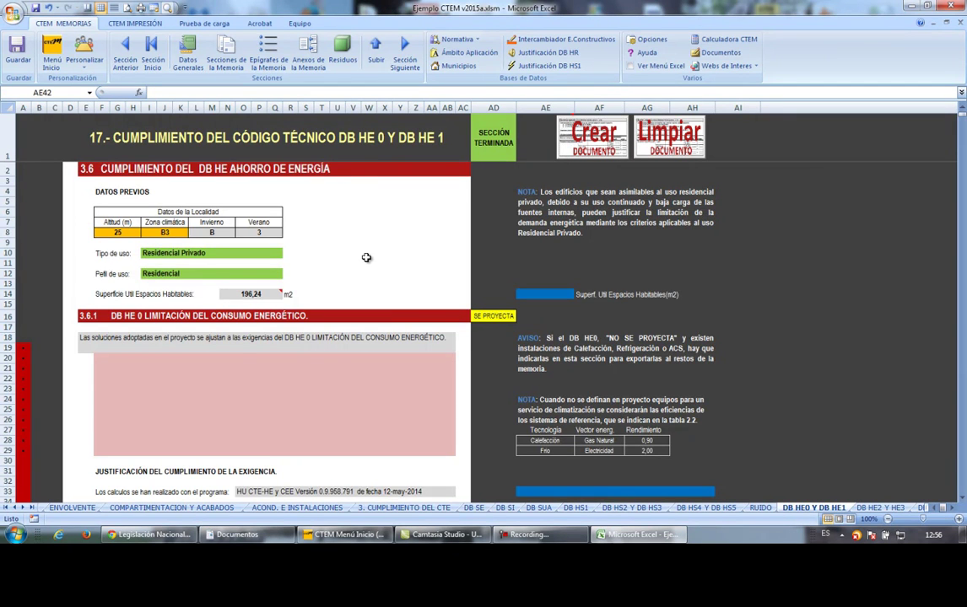
# Step: Advance to the DB HE2 y DB HE3 section and review its thermal installations table and the comfort and hygiene requirements
pyautogui.scroll(-10, 366, 257)
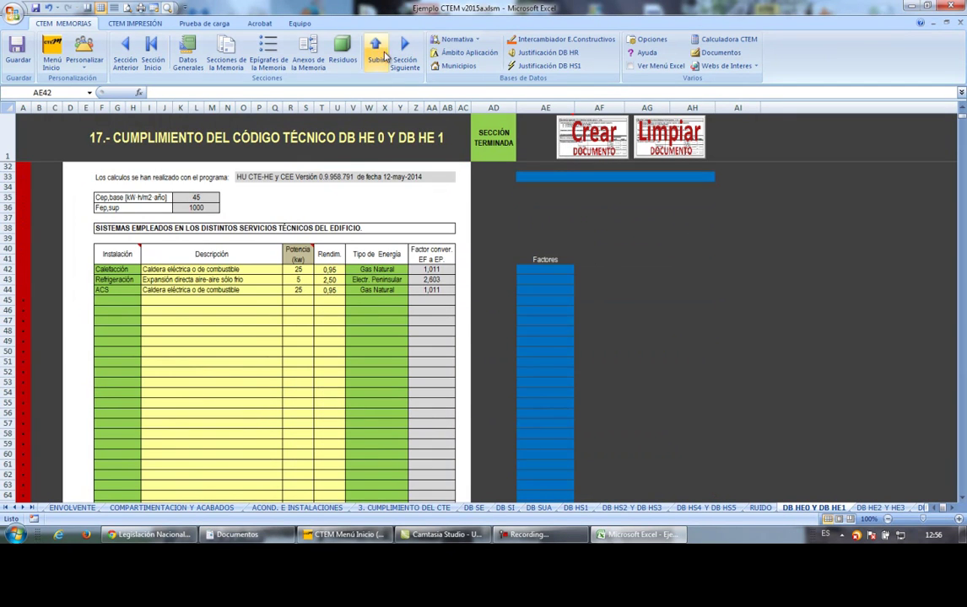
pyautogui.click(381, 54)
pyautogui.click(404, 50)
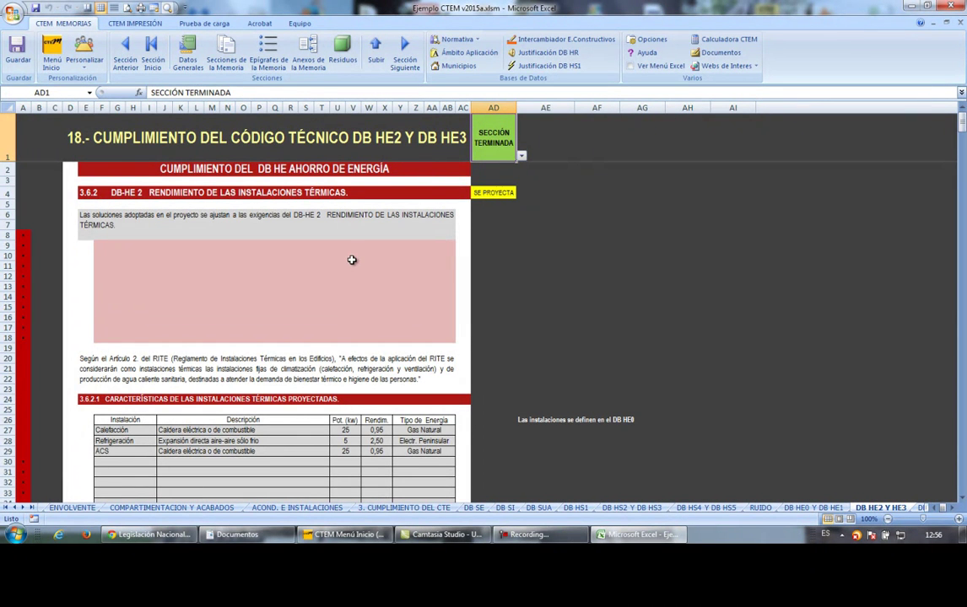
pyautogui.scroll(-4, 347, 258)
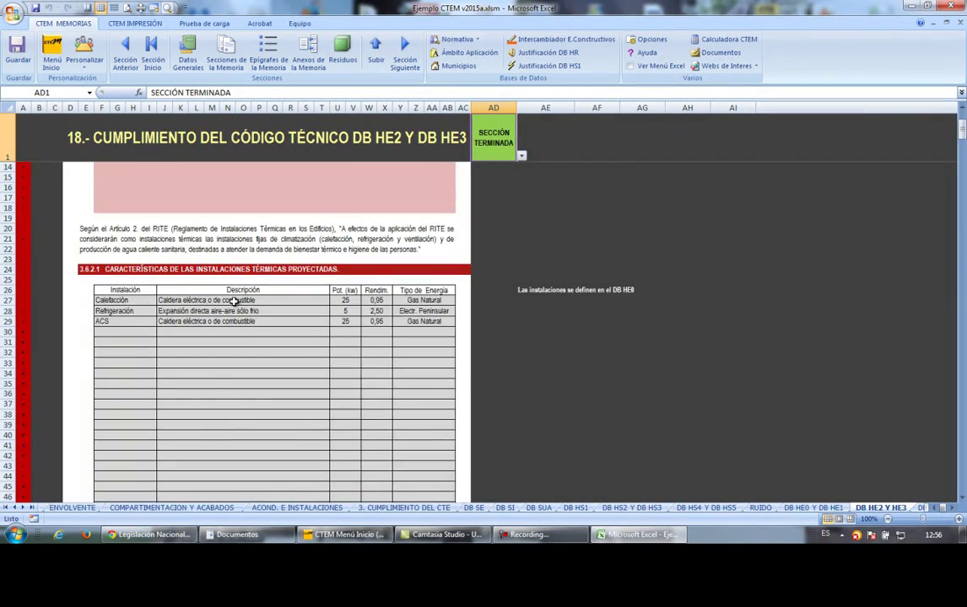
pyautogui.scroll(-12, 237, 295)
pyautogui.scroll(-15, 238, 289)
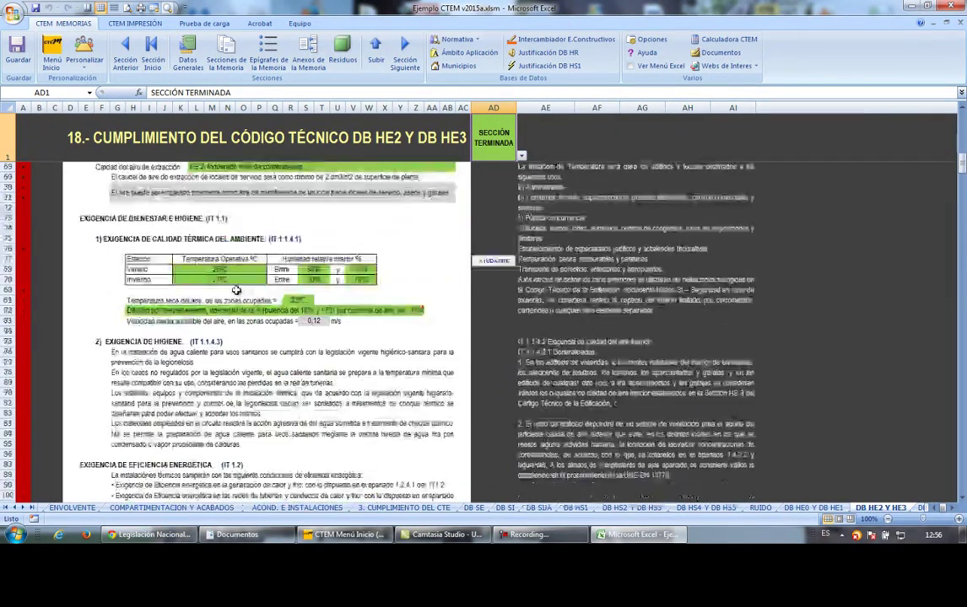
# Step: Examine the DB-HE 3 lighting efficiency justification and the lighting data of the individual building zones
pyautogui.scroll(-6, 237, 291)
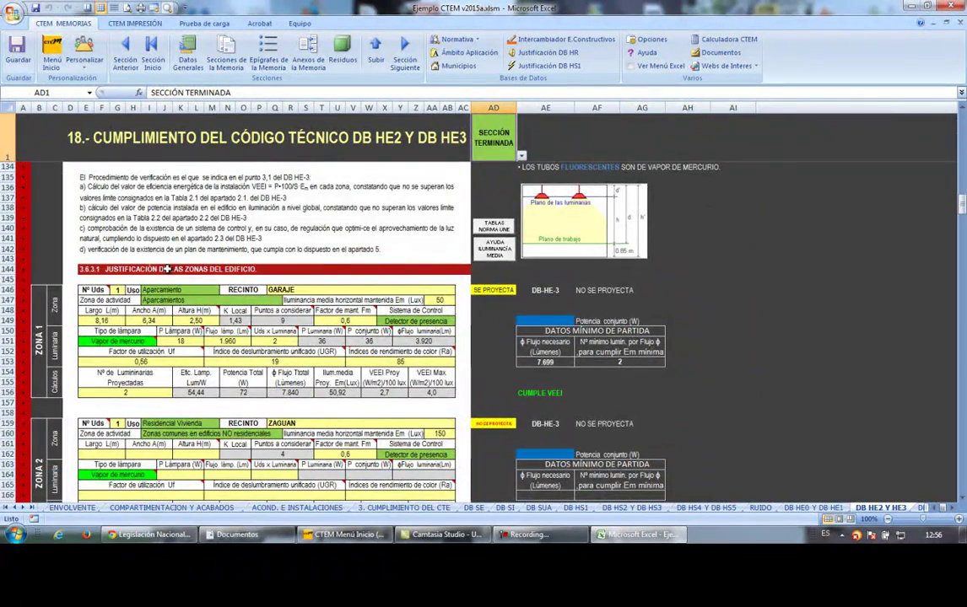
pyautogui.scroll(5, 186, 253)
pyautogui.scroll(4, 179, 266)
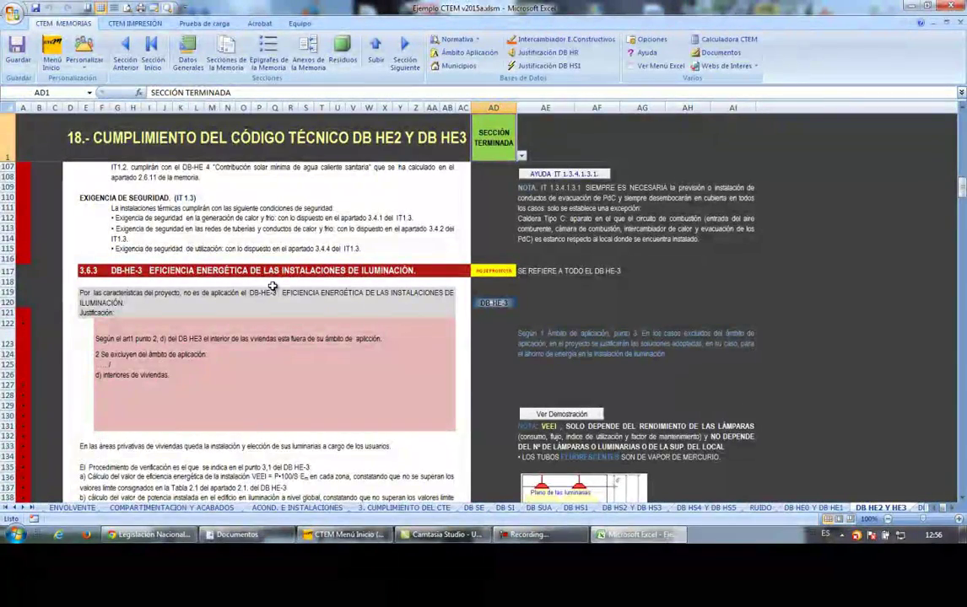
pyautogui.scroll(-10, 272, 287)
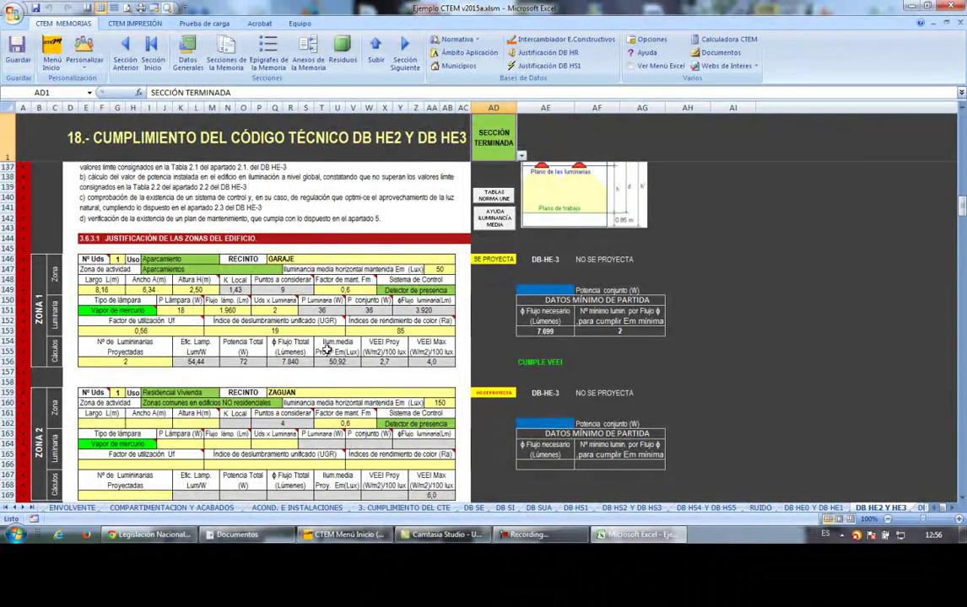
pyautogui.scroll(-20, 306, 331)
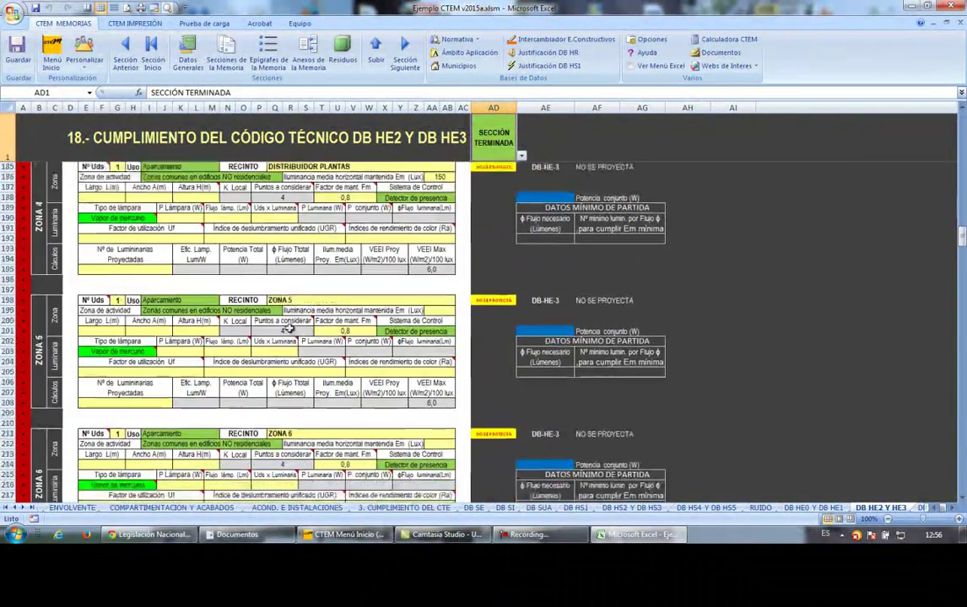
# Step: Examine the building-wide lighting power tables by zone and use, and the lighting control and regulation systems
pyautogui.scroll(-17, 286, 314)
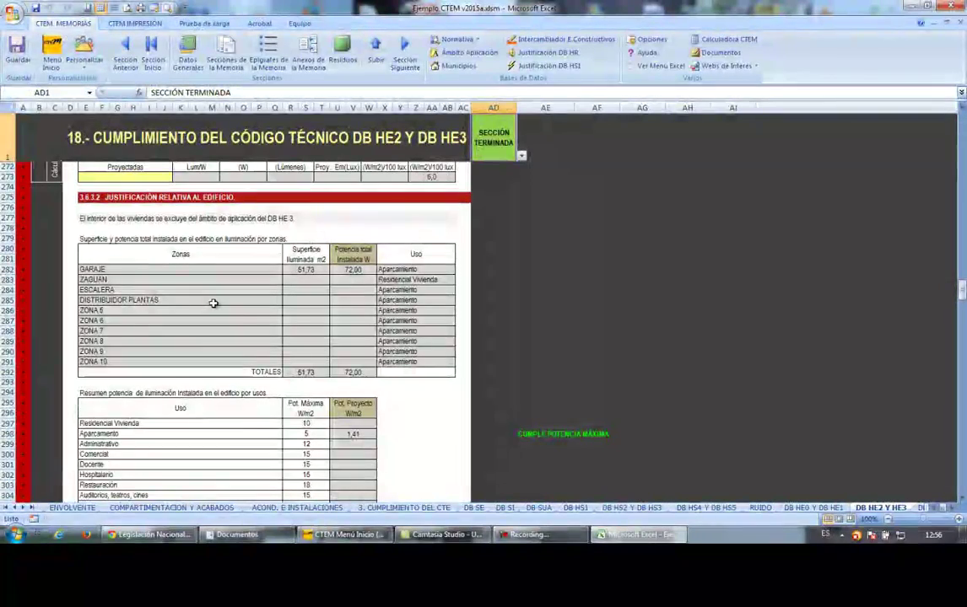
pyautogui.scroll(-15, 220, 302)
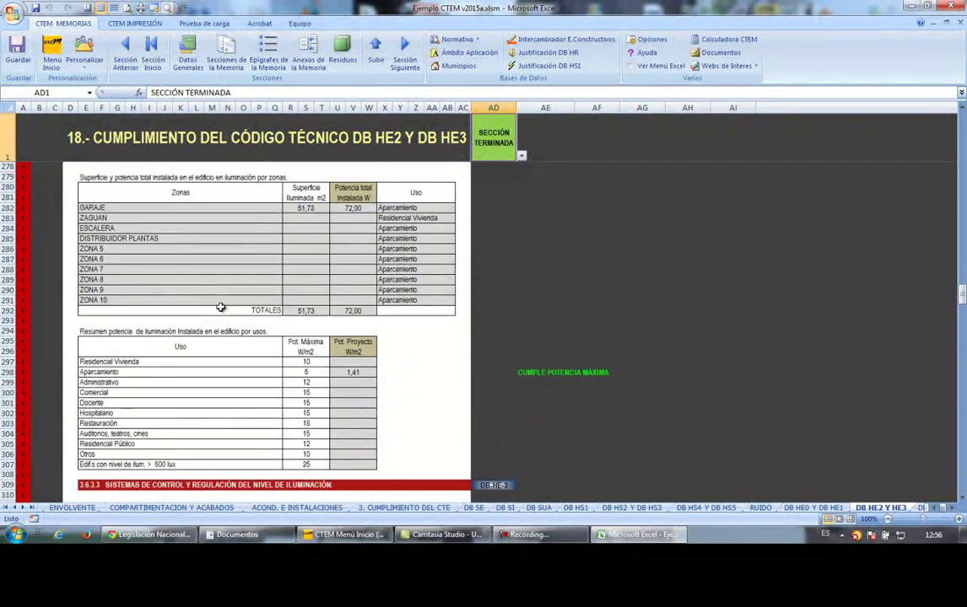
pyautogui.scroll(4, 254, 312)
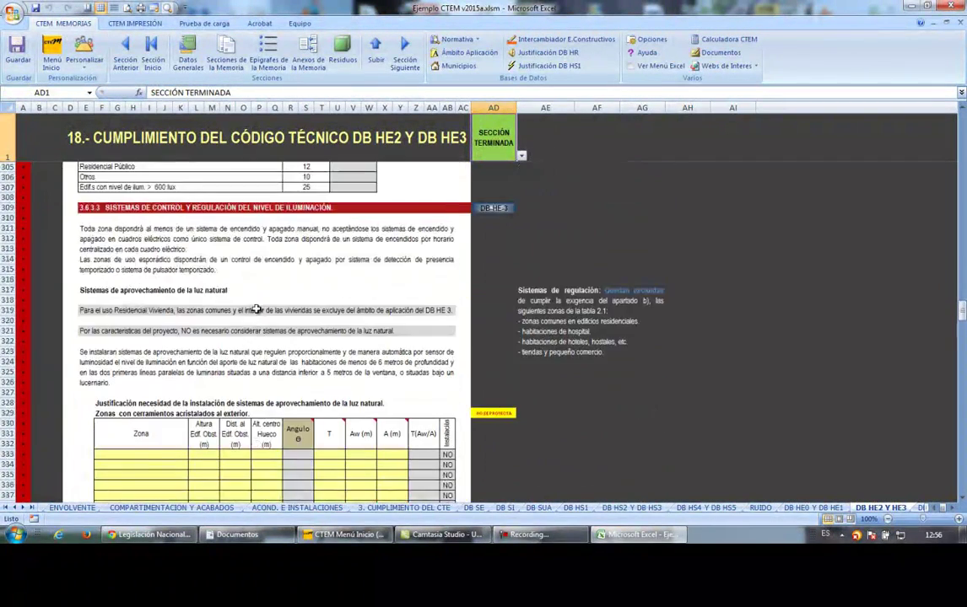
pyautogui.scroll(-20, 256, 296)
pyautogui.scroll(20, 256, 290)
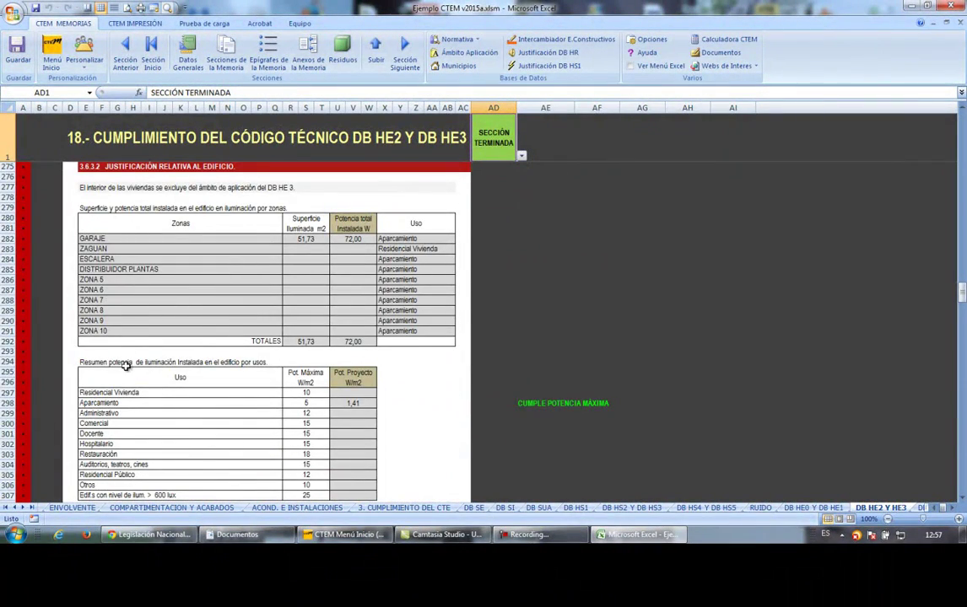
pyautogui.scroll(-1, 313, 371)
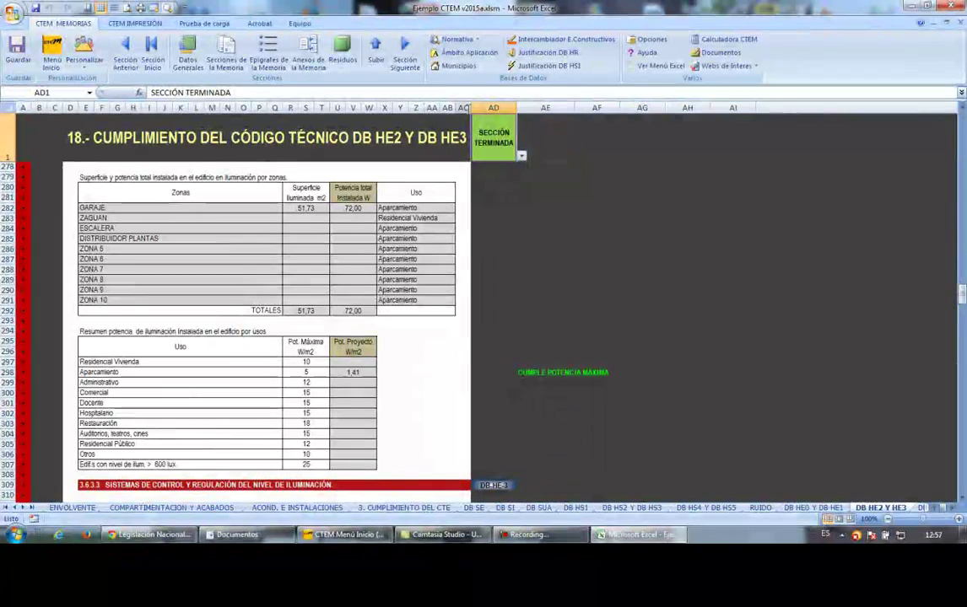
# Step: Advance to the DB HE4 y DB HE5 section and examine its hot-water demand, solar contribution calculation and collector layout
pyautogui.click(377, 48)
pyautogui.click(404, 50)
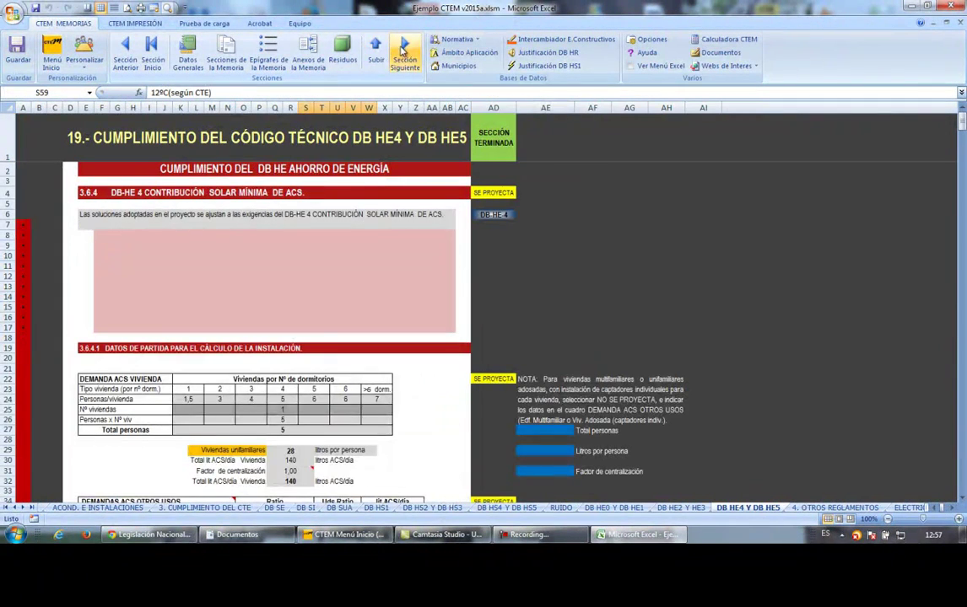
pyautogui.scroll(-16, 291, 264)
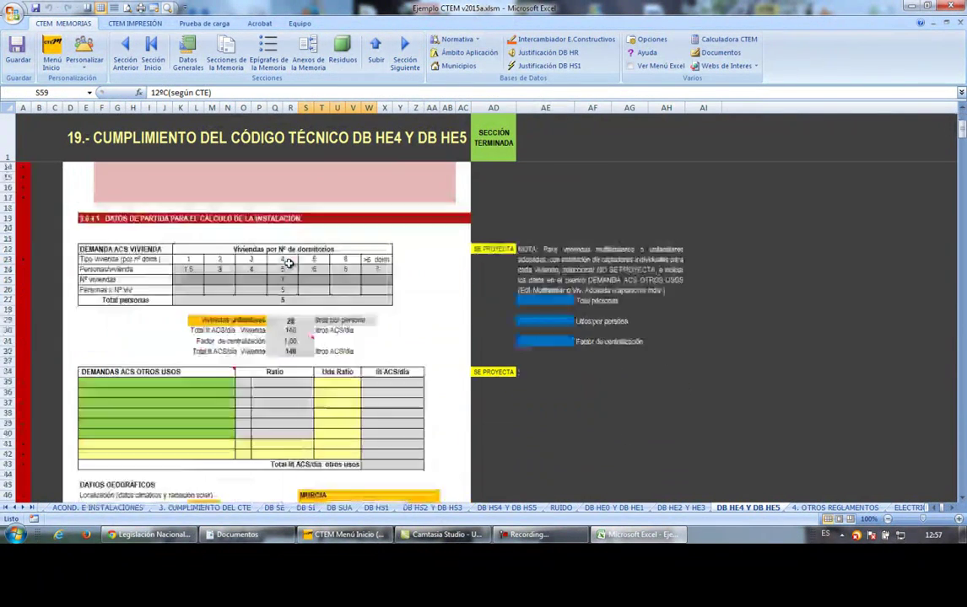
pyautogui.scroll(-17, 291, 264)
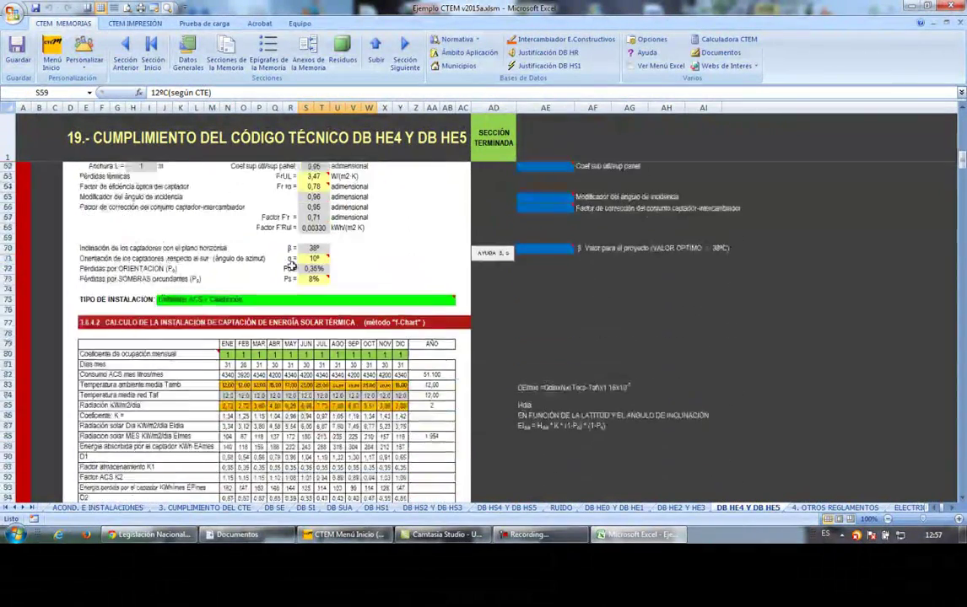
pyautogui.scroll(-3, 284, 264)
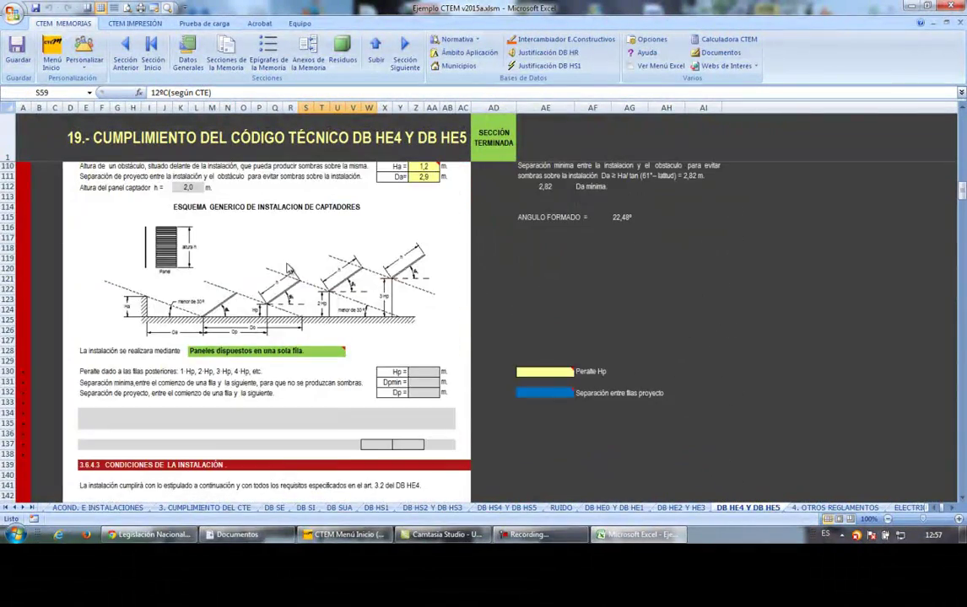
pyautogui.scroll(5, 287, 269)
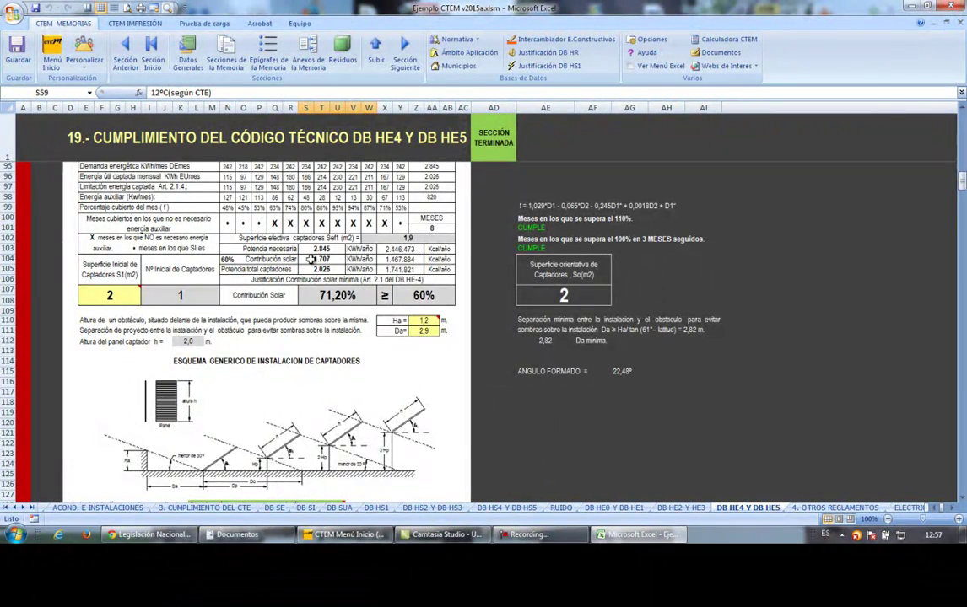
pyautogui.click(377, 54)
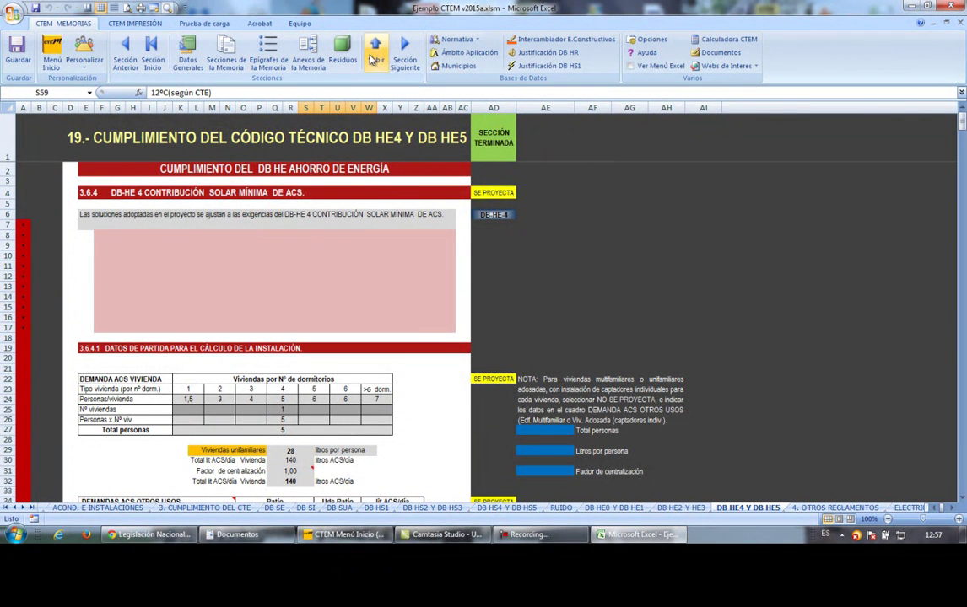
# Step: Advance past the Otros Reglamentos, Electricidad REBT, Conclusión and annex sections to the Certificado Eficiencia Energética section
pyautogui.click(405, 53)
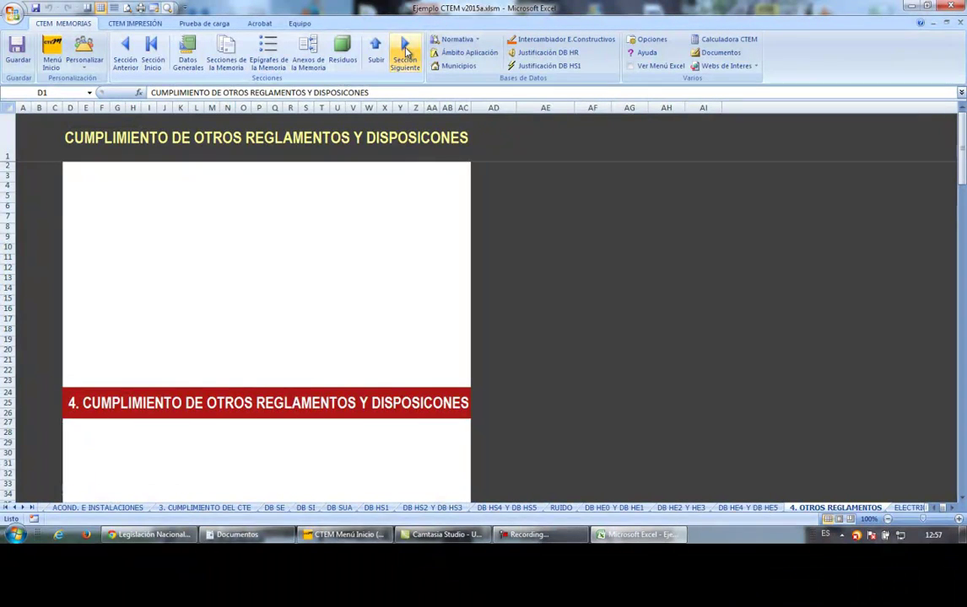
pyautogui.click(404, 52)
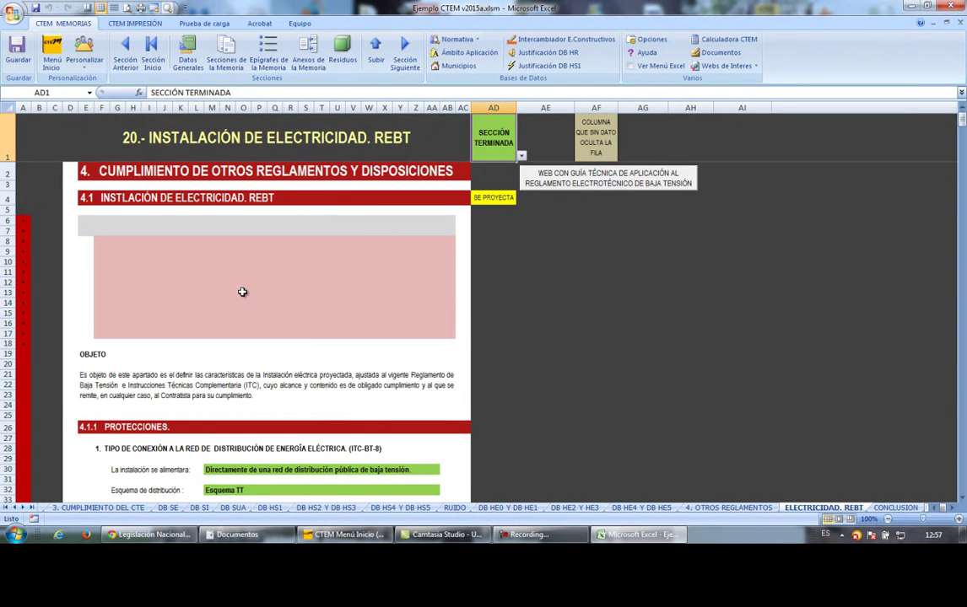
pyautogui.scroll(-2, 241, 291)
pyautogui.click(377, 58)
pyautogui.click(405, 62)
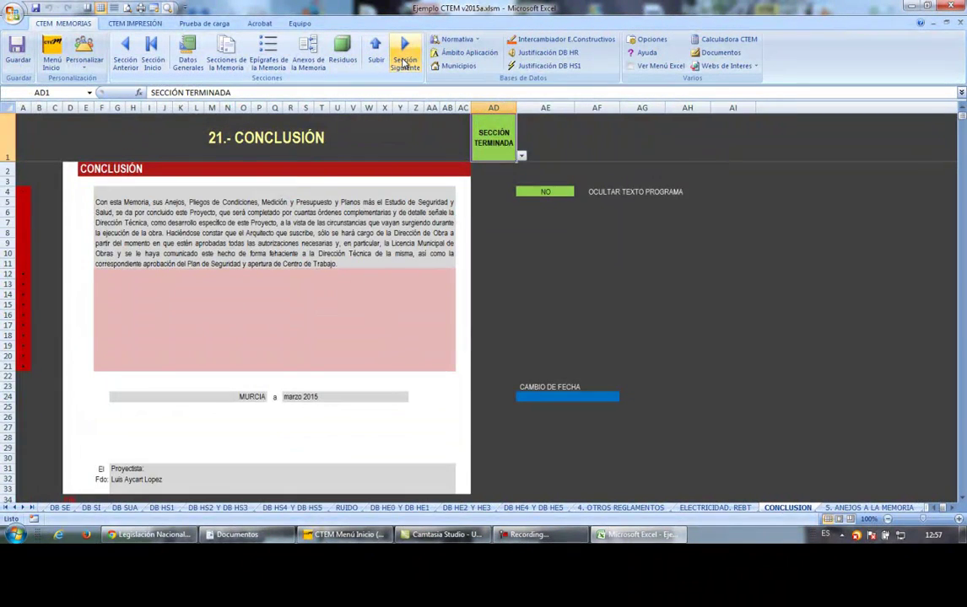
pyautogui.click(405, 62)
pyautogui.click(405, 62)
pyautogui.click(404, 63)
pyautogui.click(405, 63)
pyautogui.click(405, 63)
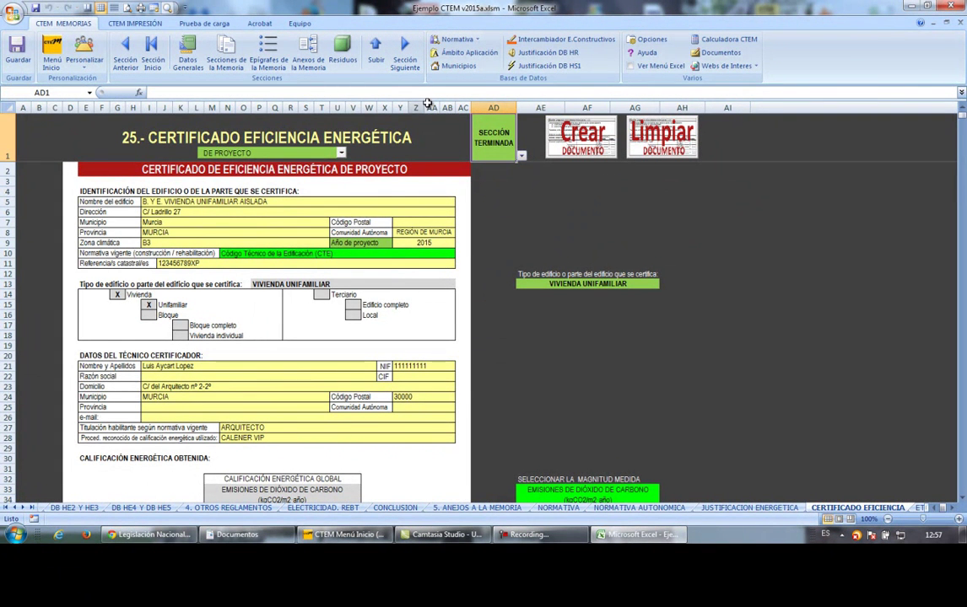
# Step: Clear the energy efficiency certificate and create it again by importing the envelope and installations data
pyautogui.click(598, 140)
pyautogui.click(540, 313)
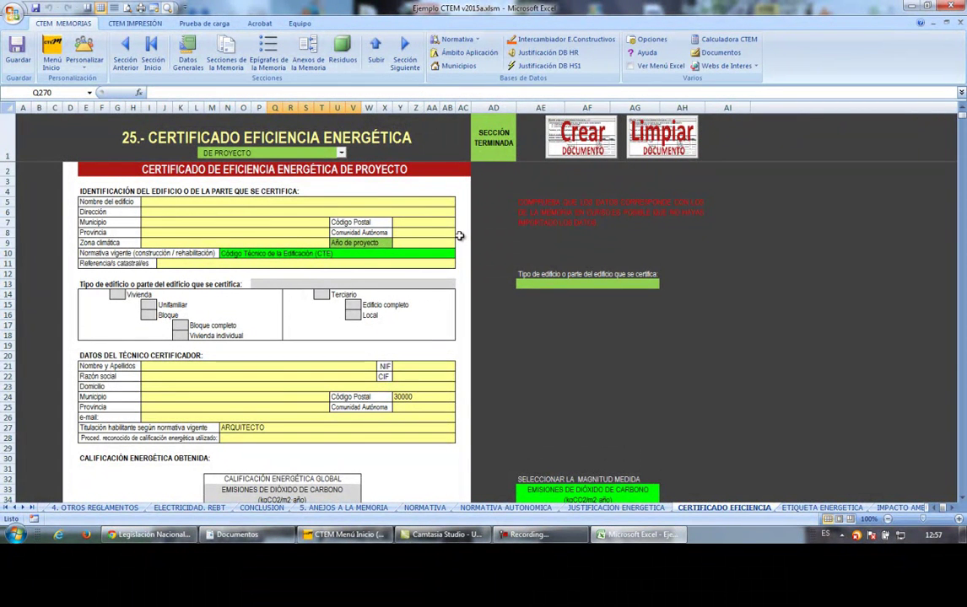
pyautogui.click(559, 127)
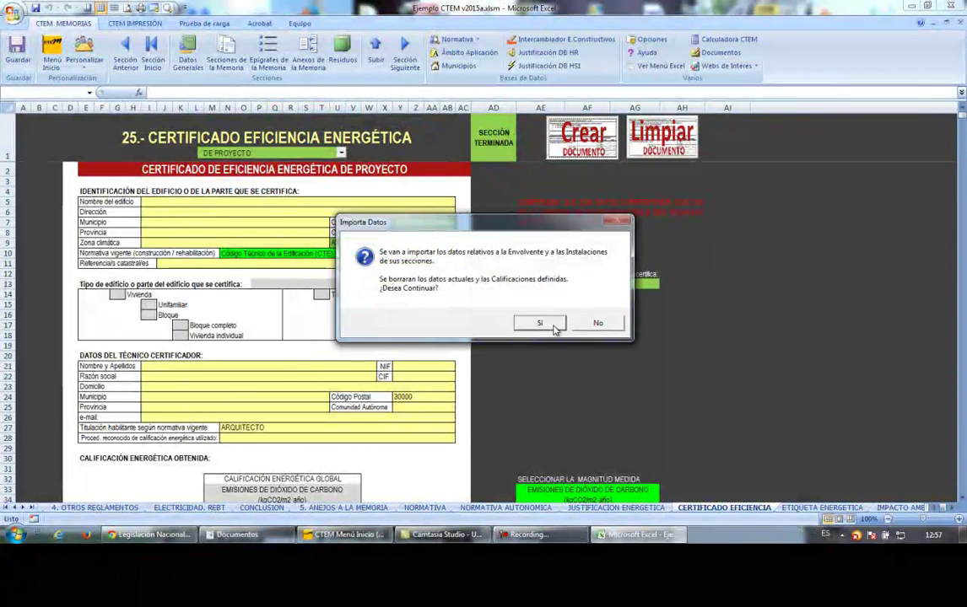
pyautogui.click(544, 324)
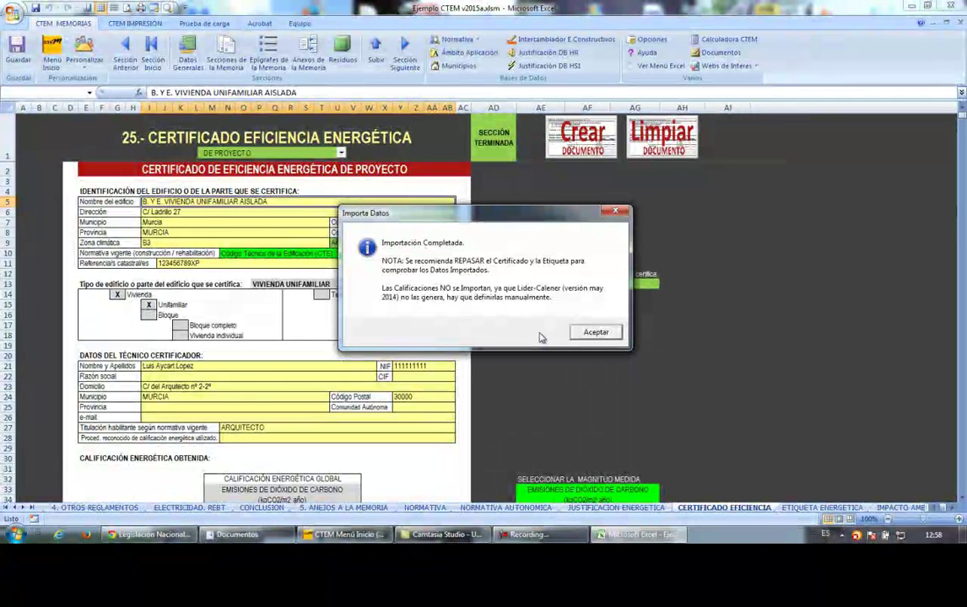
pyautogui.moveTo(463, 216); pyautogui.dragTo(459, 166)
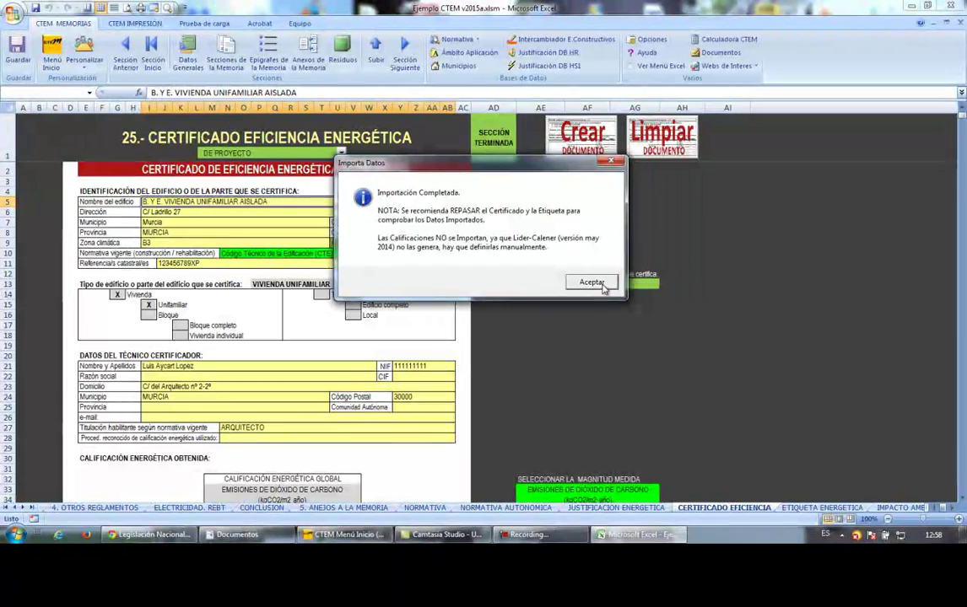
pyautogui.click(591, 281)
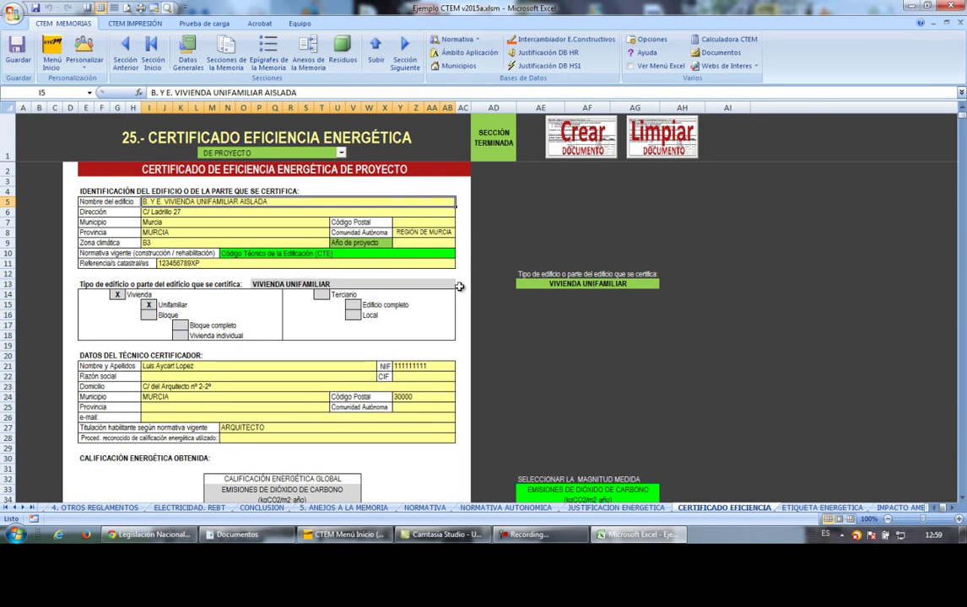
# Step: Set the certificate's obtained global energy rating for carbon dioxide emissions to C
pyautogui.scroll(-3, 354, 253)
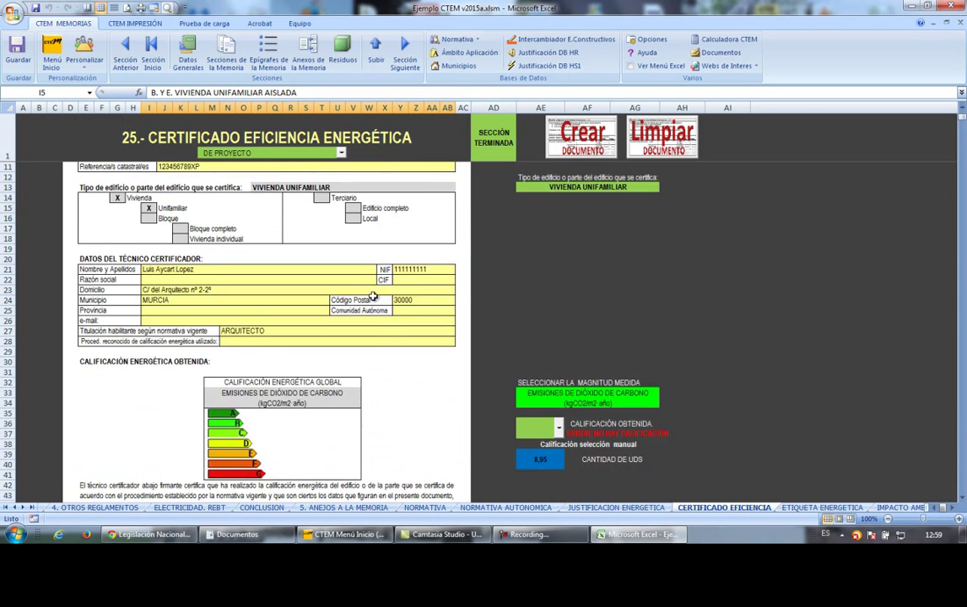
pyautogui.scroll(-3, 374, 300)
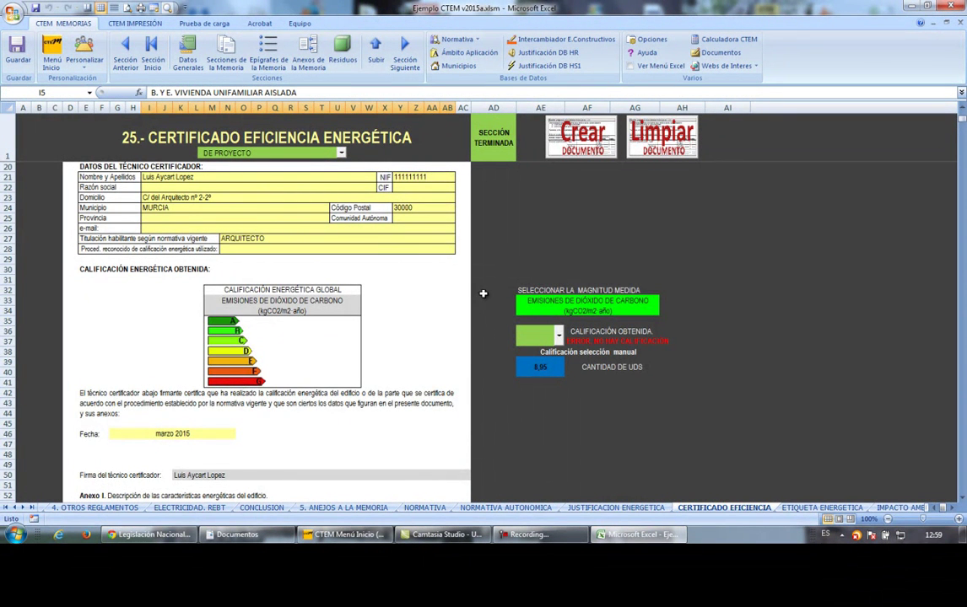
pyautogui.scroll(-1, 474, 292)
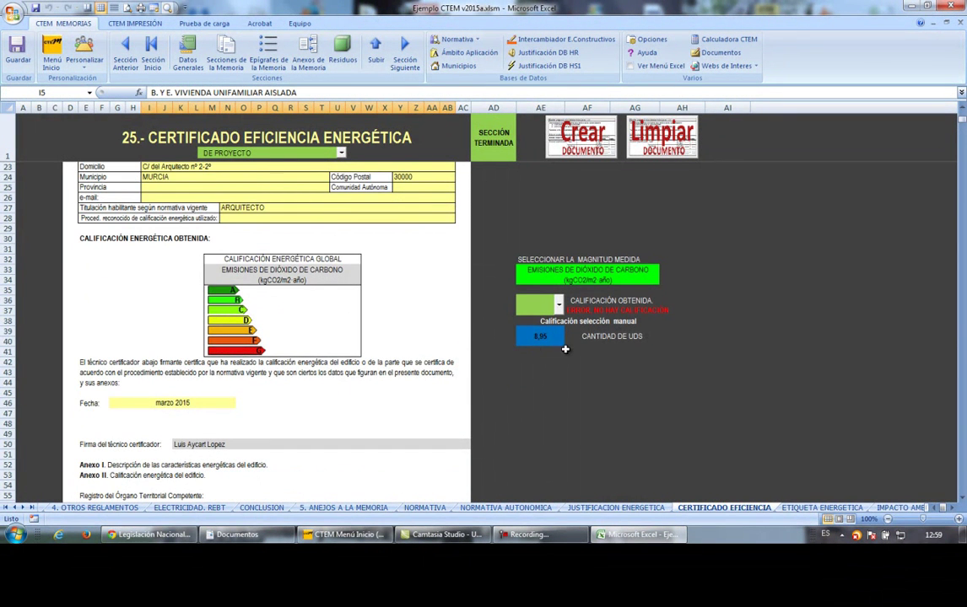
pyautogui.click(558, 304)
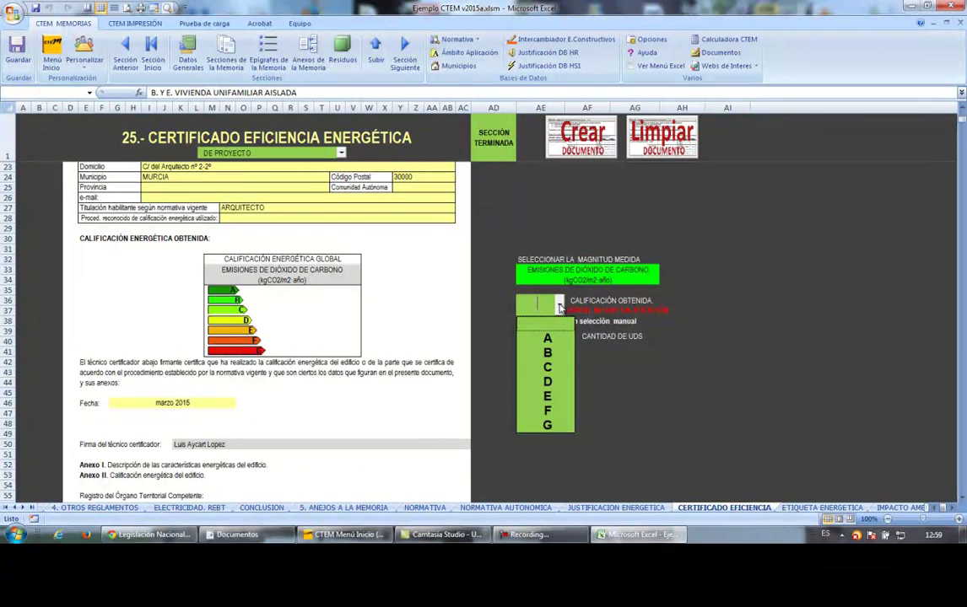
pyautogui.click(548, 368)
# Step: Examine the Anexo I building images and the imported tables of opaque enclosures, openings and skylights
pyautogui.scroll(-20, 434, 315)
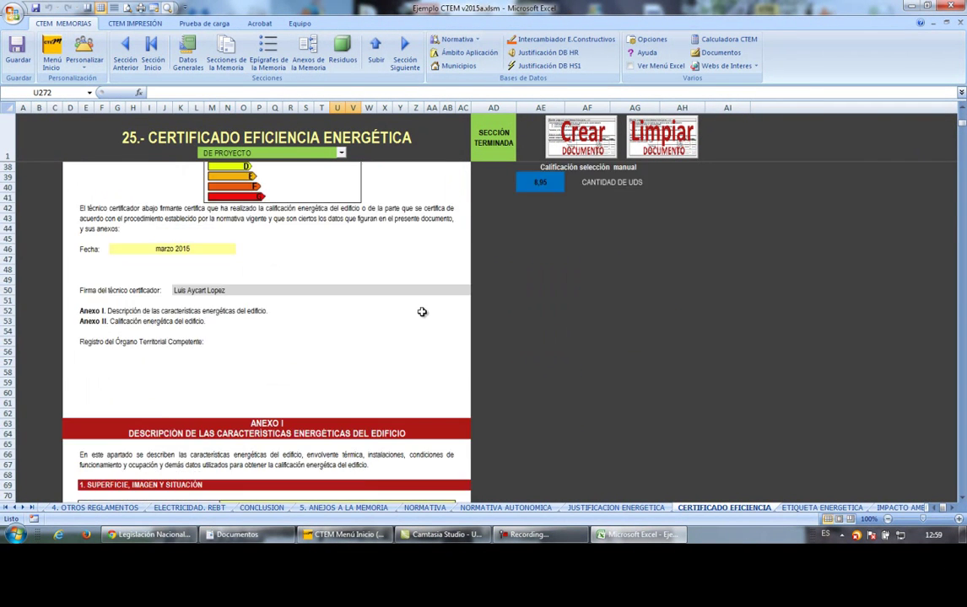
pyautogui.scroll(-5, 382, 296)
pyautogui.scroll(15, 382, 287)
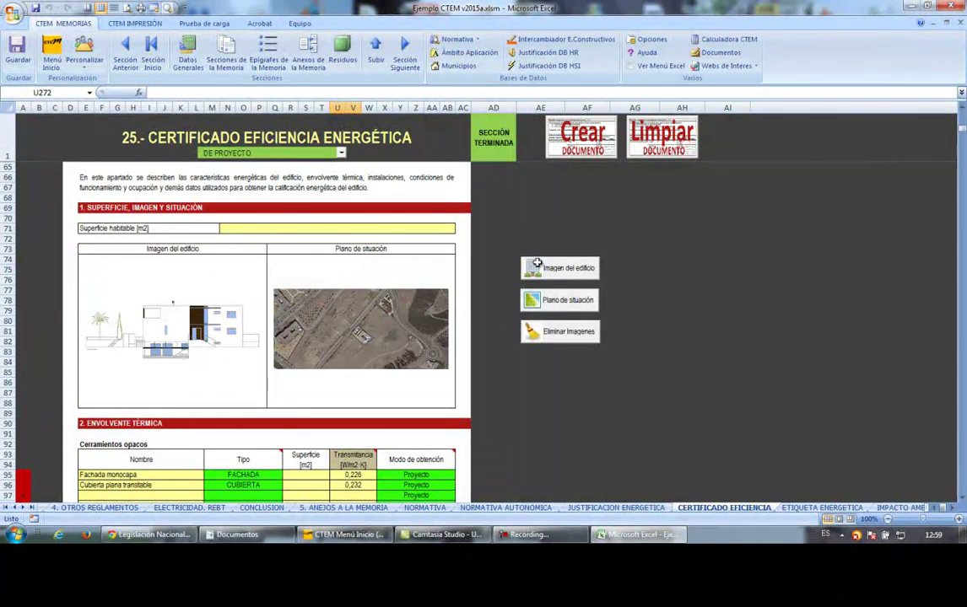
pyautogui.scroll(-17, 308, 338)
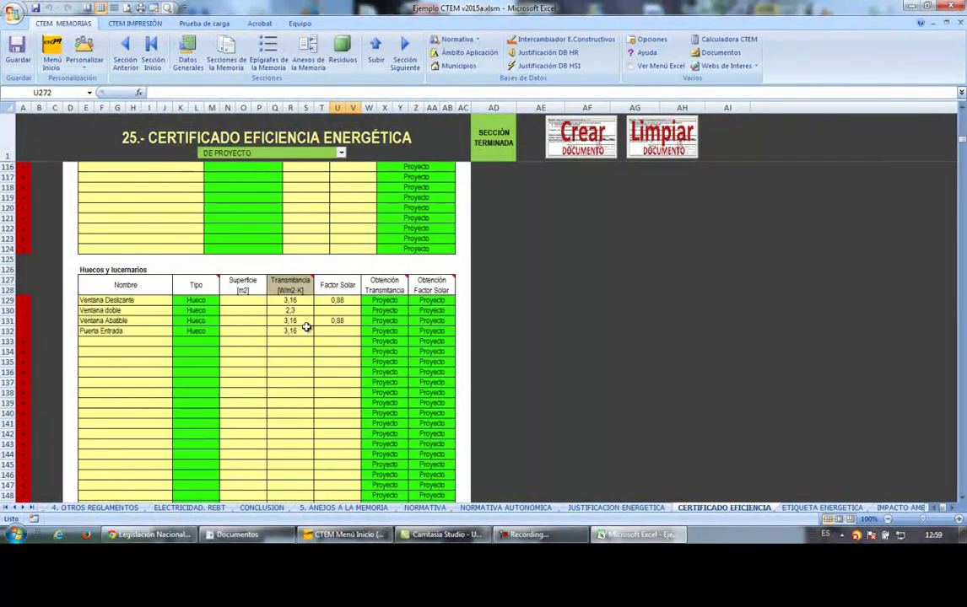
pyautogui.scroll(-8, 308, 325)
pyautogui.scroll(9, 297, 291)
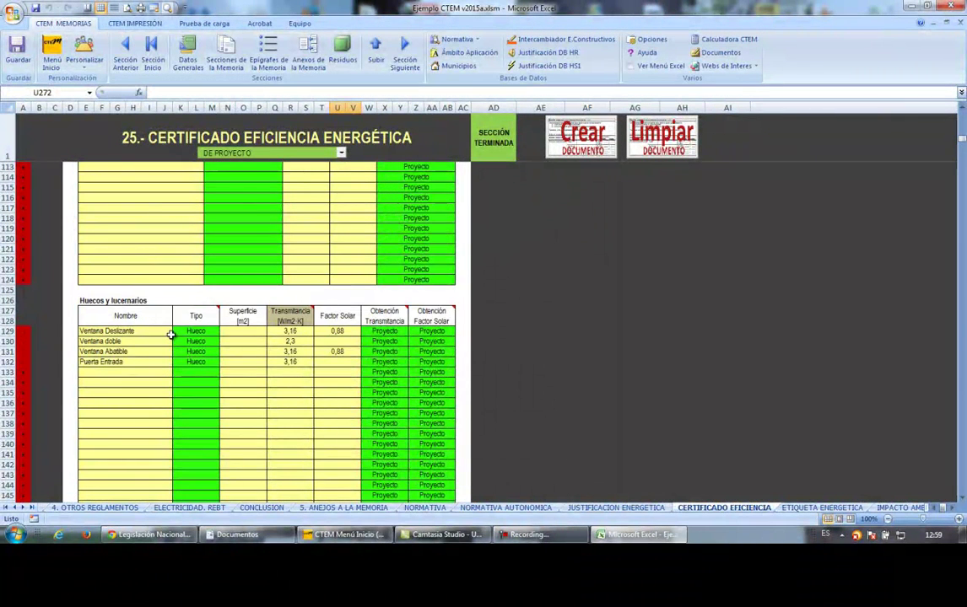
pyautogui.scroll(7, 173, 331)
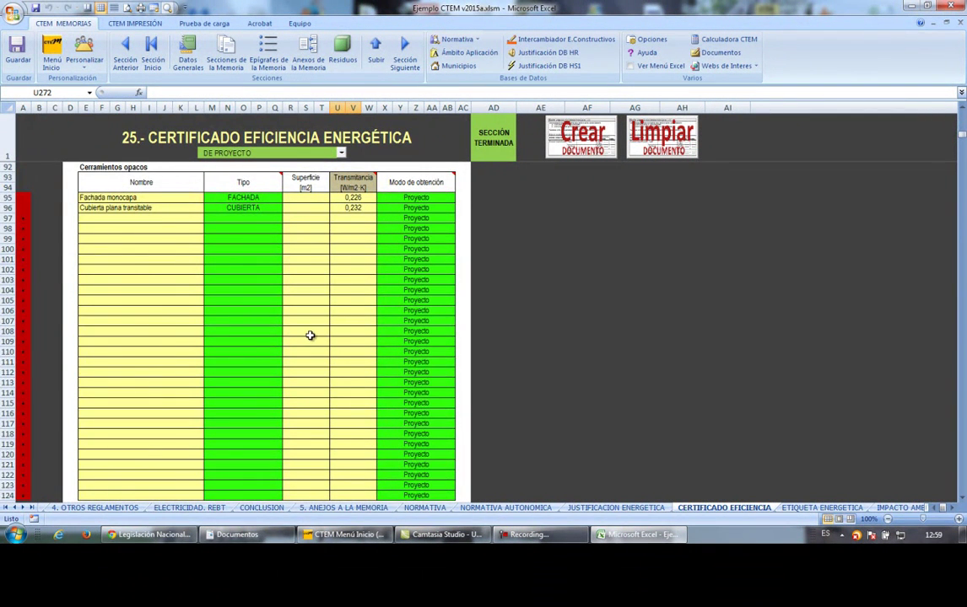
# Step: Examine the certificate's thermal installations tables and the global and partial indicators in Anexo II
pyautogui.scroll(-20, 310, 336)
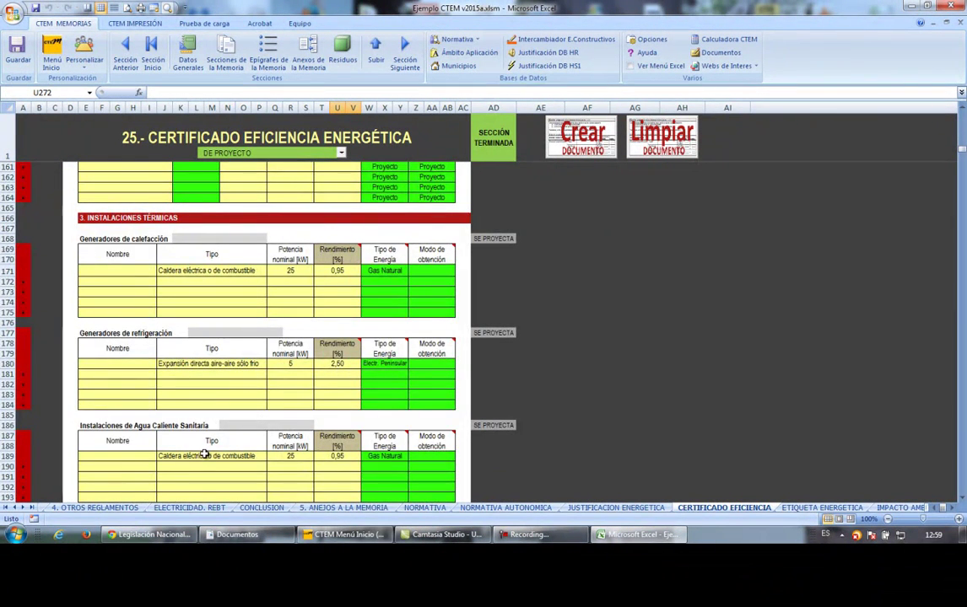
pyautogui.scroll(-10, 204, 453)
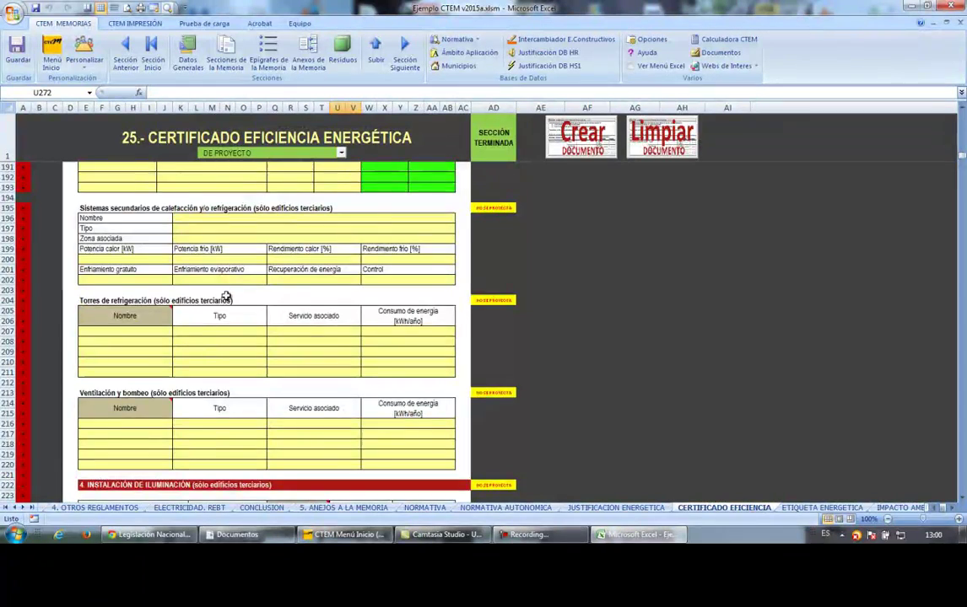
pyautogui.scroll(-20, 226, 293)
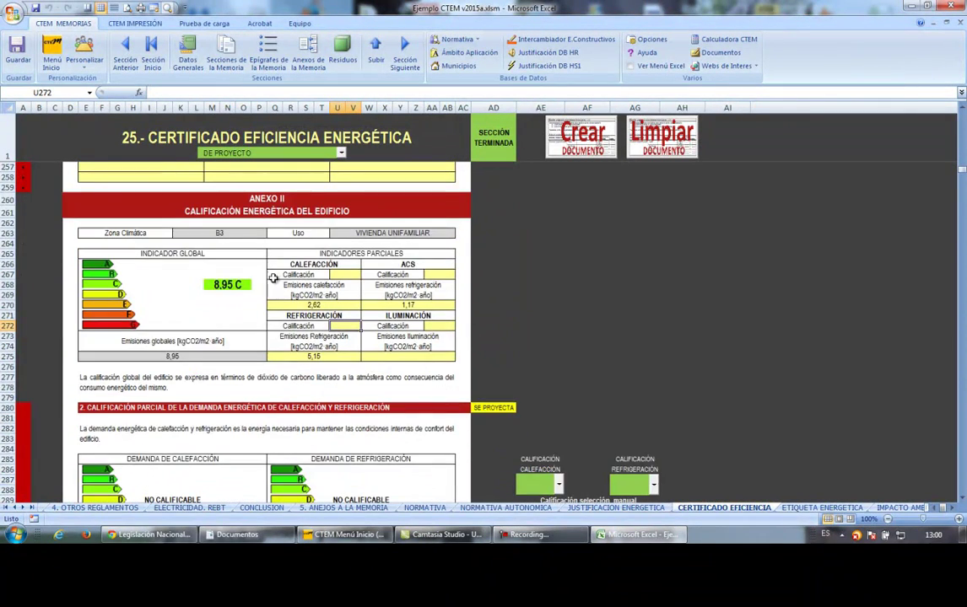
# Step: Set the partial energy demand ratings to C for heating and D for cooling
pyautogui.scroll(-6, 195, 253)
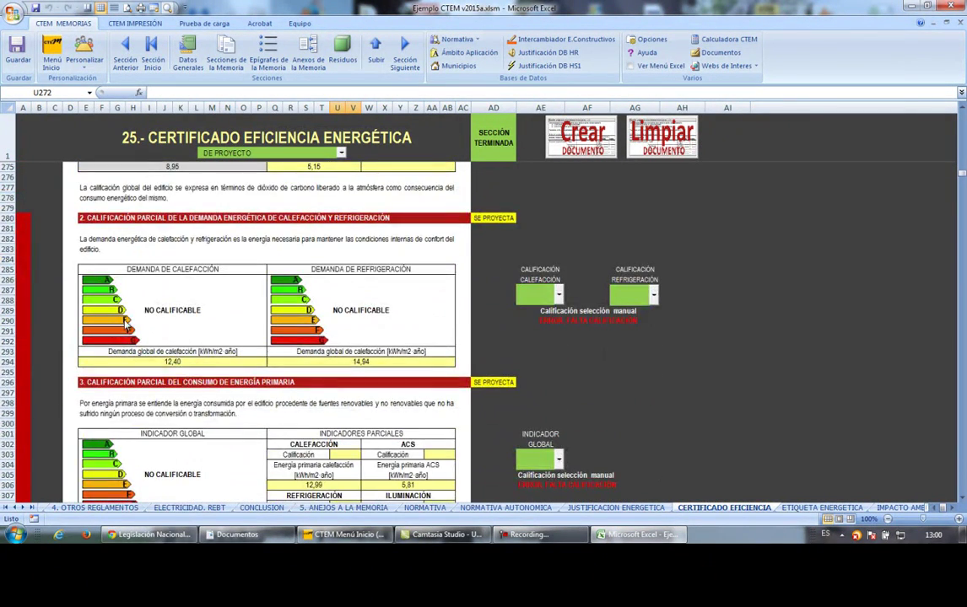
pyautogui.click(559, 296)
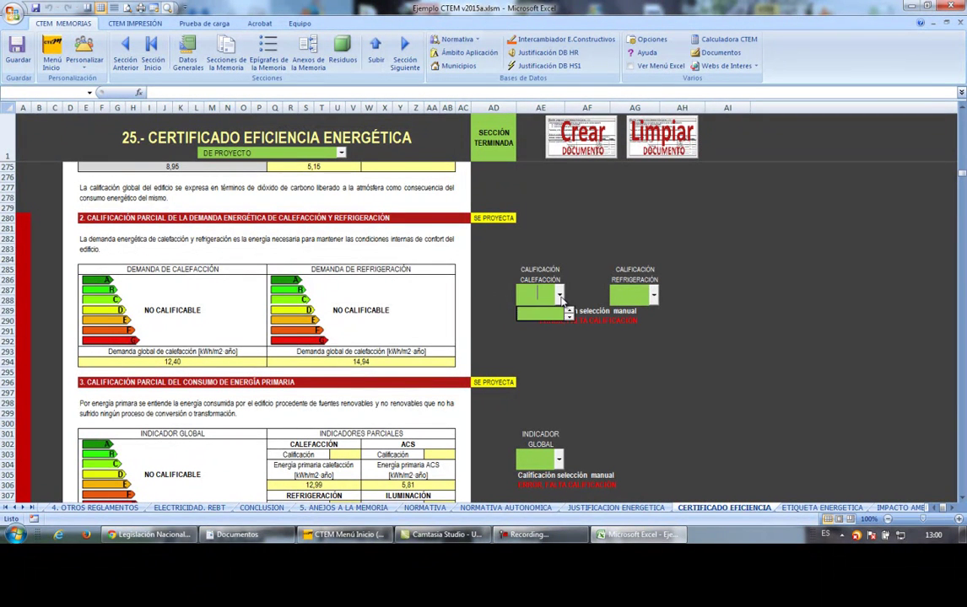
pyautogui.click(547, 357)
pyautogui.click(654, 296)
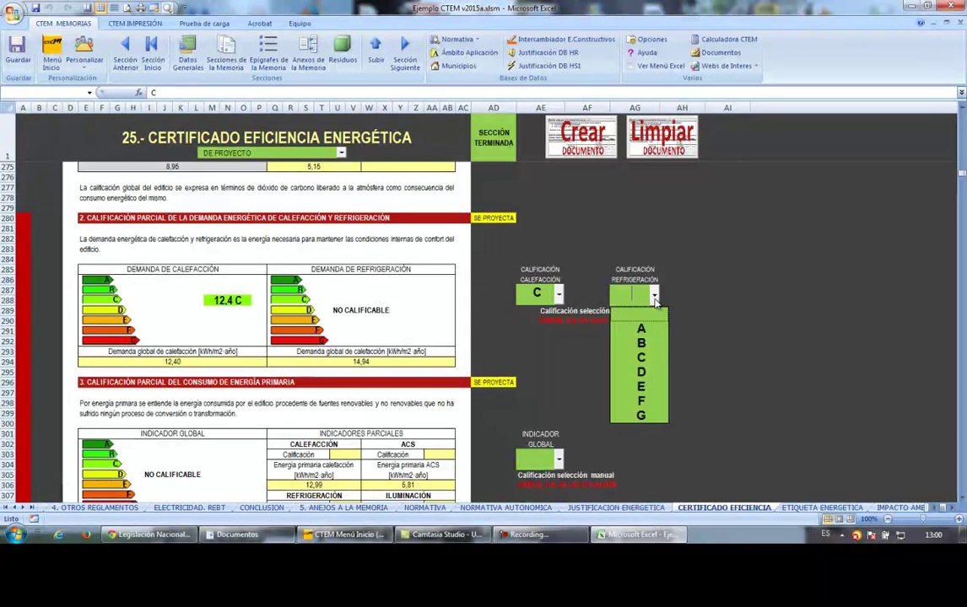
pyautogui.click(639, 372)
# Step: Set the global indicator rating for primary energy consumption to C
pyautogui.scroll(-5, 473, 346)
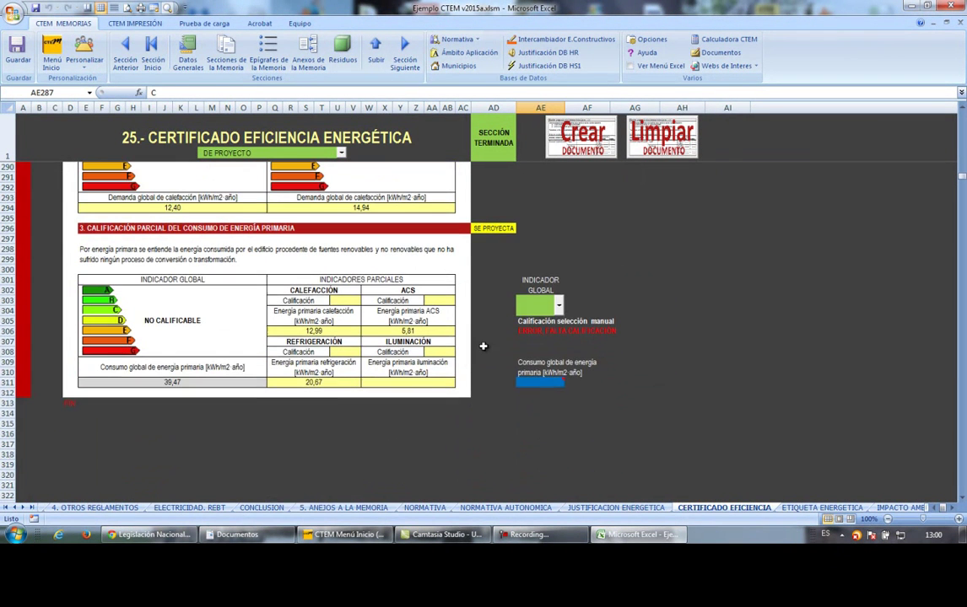
pyautogui.click(558, 305)
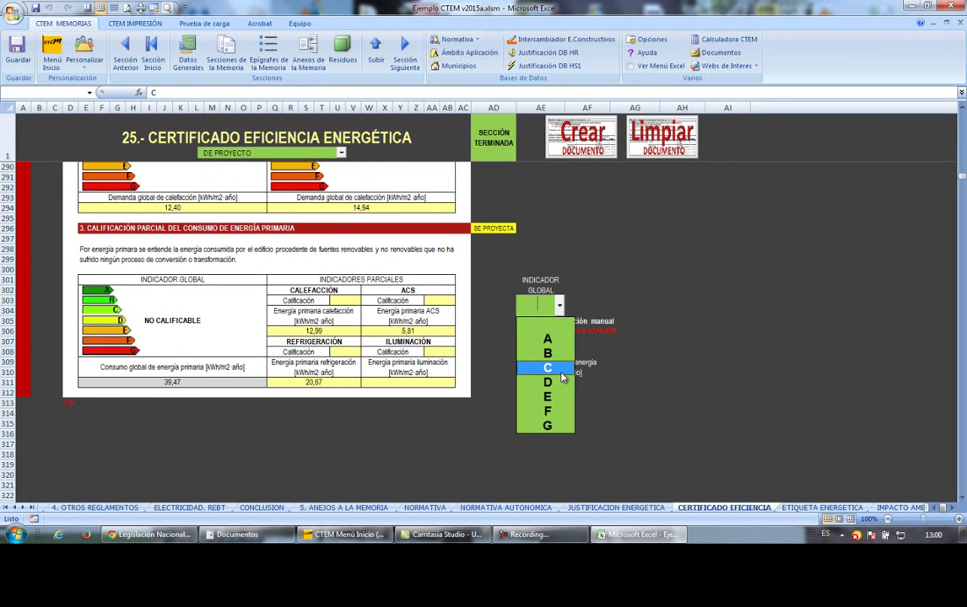
pyautogui.click(560, 369)
# Step: Advance to the energy efficiency label section and set its energy consumption rating to C
pyautogui.click(375, 51)
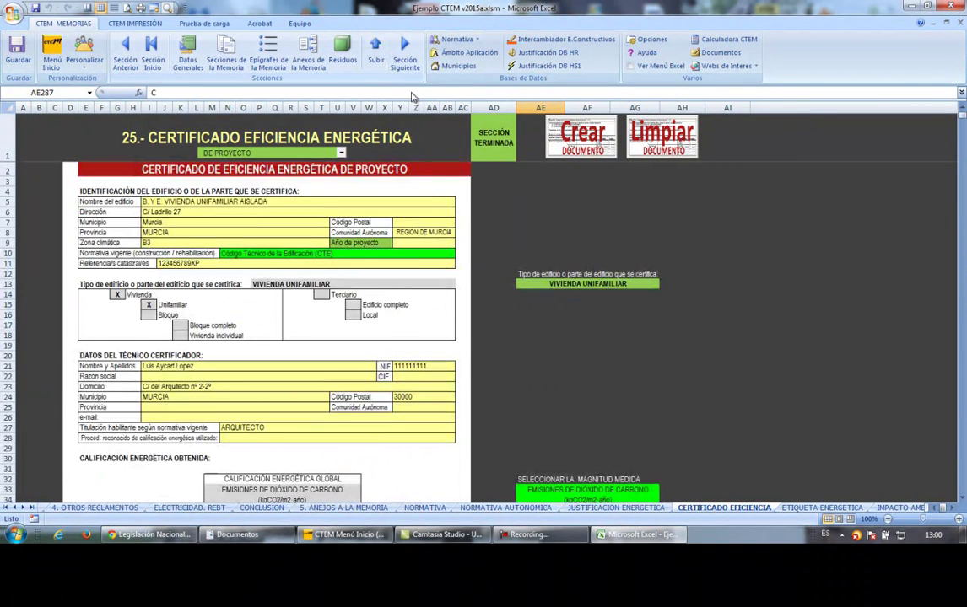
pyautogui.click(405, 52)
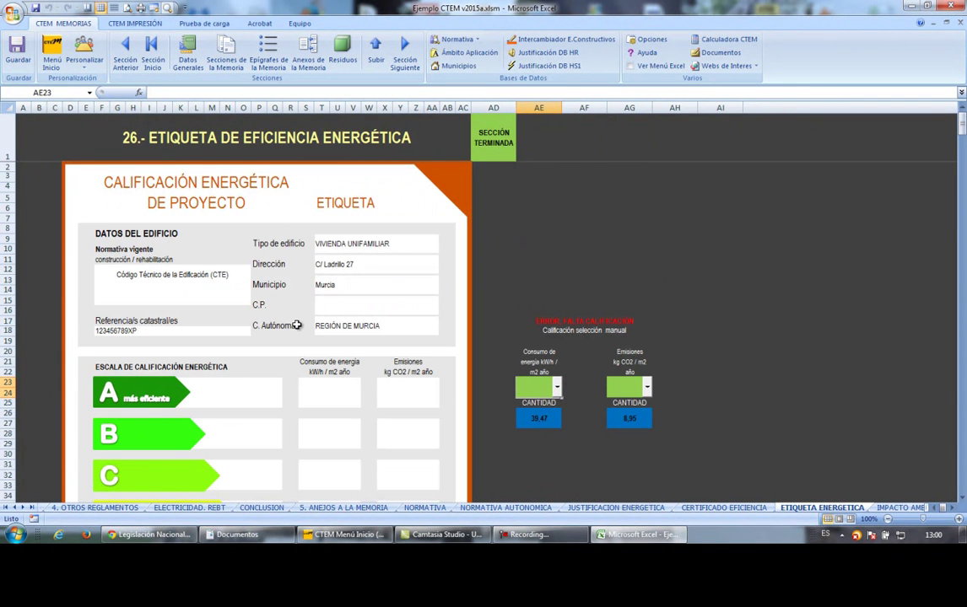
pyautogui.scroll(-4, 300, 329)
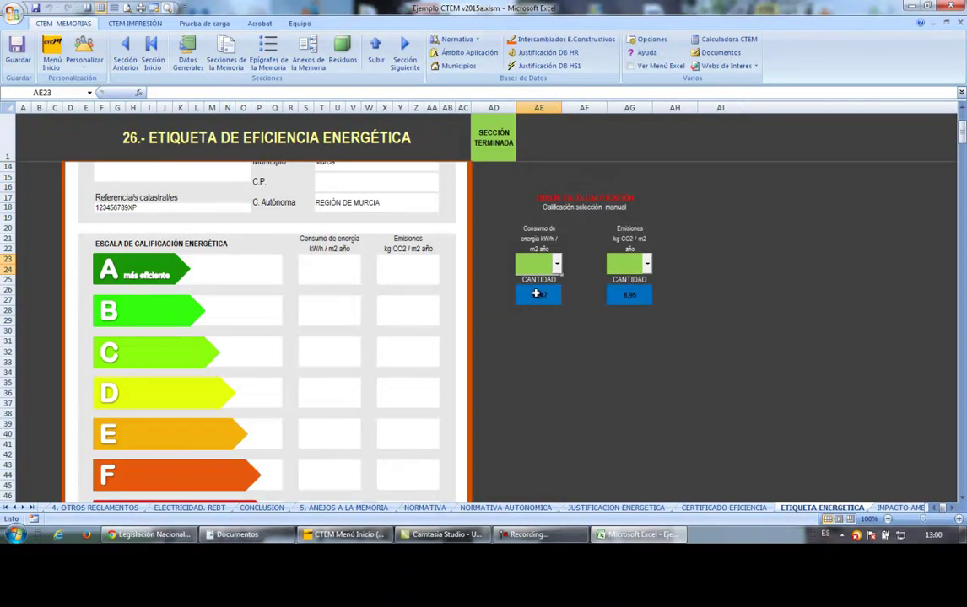
pyautogui.doubleClick(535, 269)
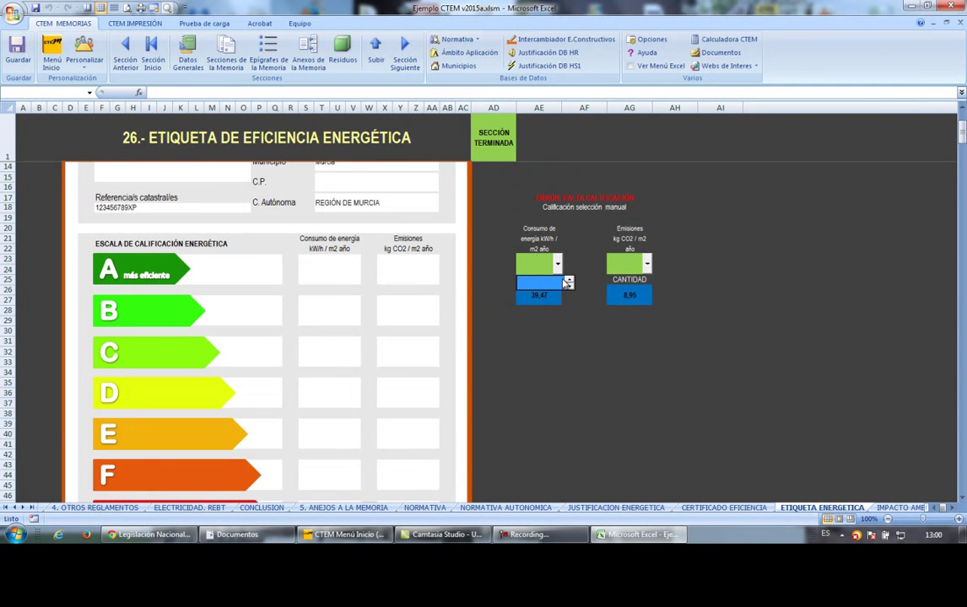
pyautogui.click(558, 268)
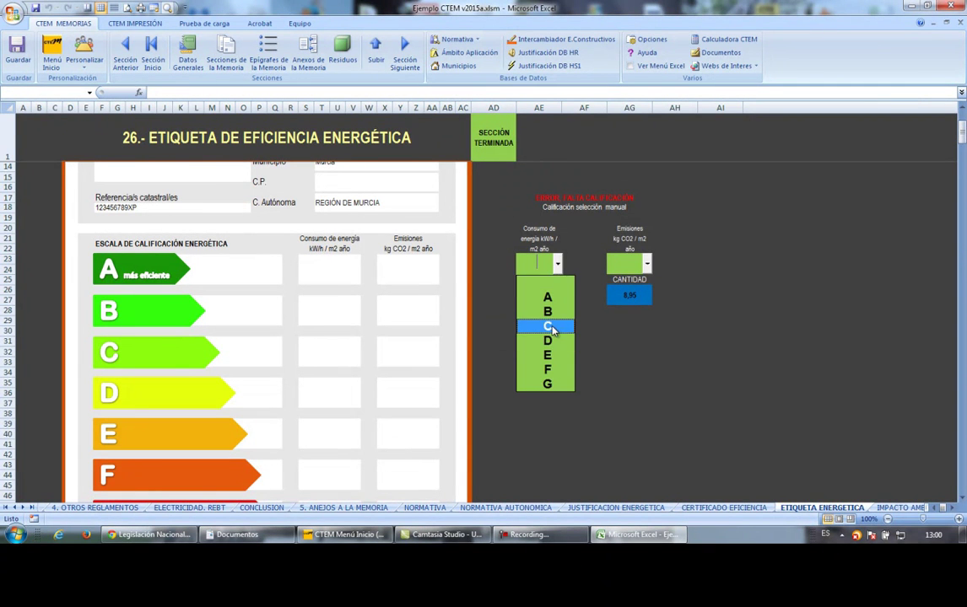
pyautogui.click(544, 324)
# Step: Set the label's CO2 emissions rating to C and review the completed label down to the registry block
pyautogui.click(648, 268)
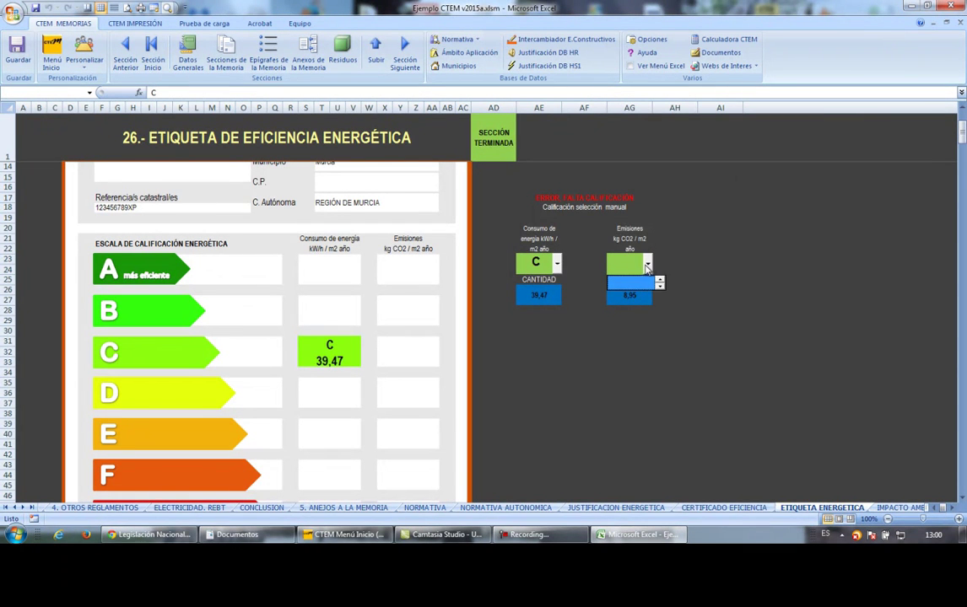
pyautogui.click(646, 266)
pyautogui.click(652, 326)
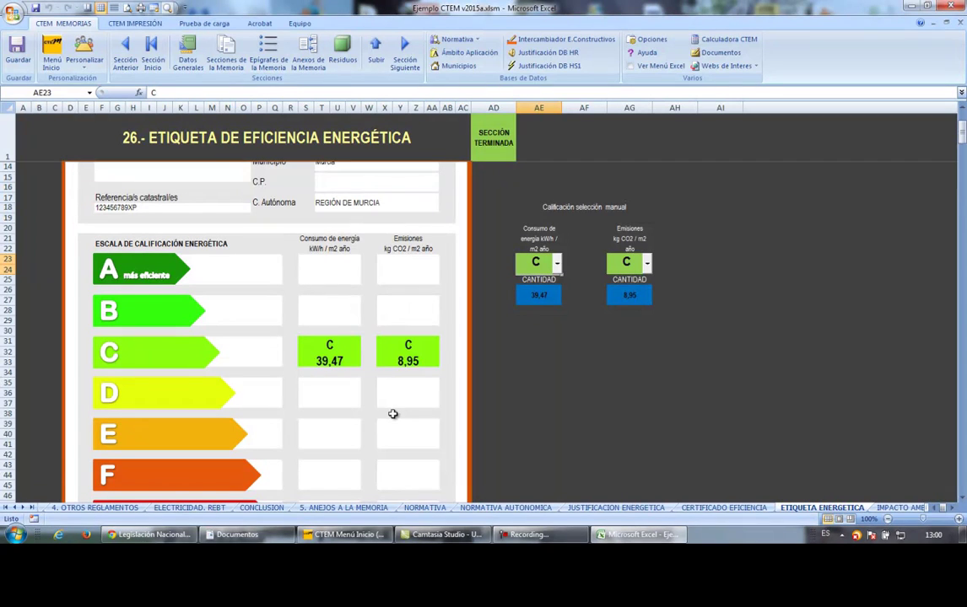
pyautogui.scroll(-5, 362, 406)
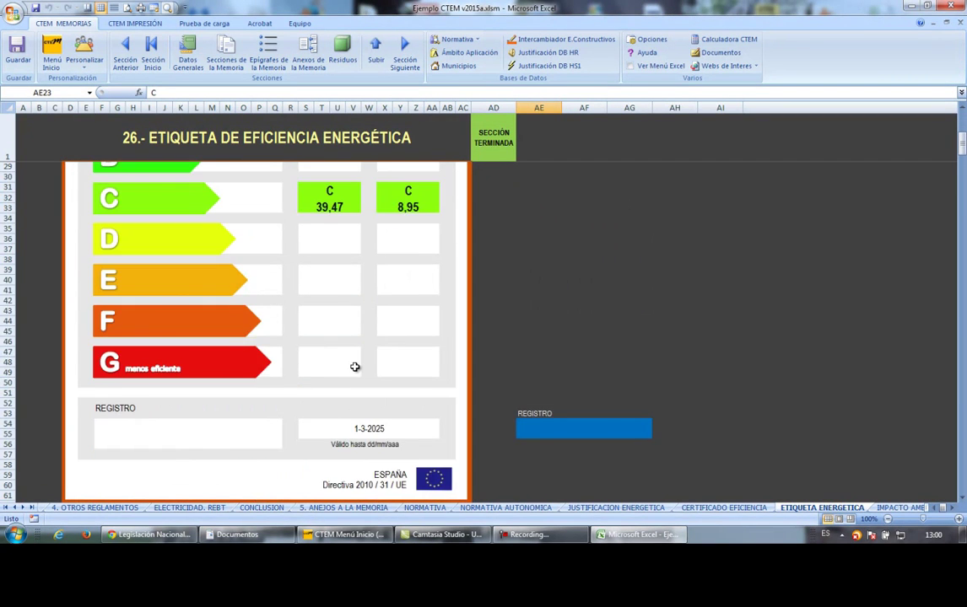
pyautogui.scroll(6, 354, 355)
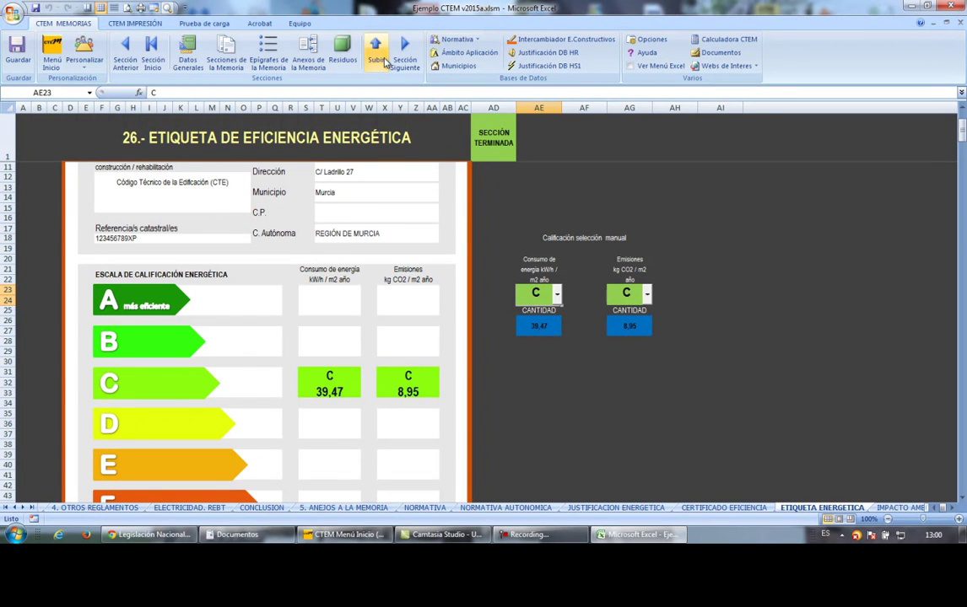
# Step: Look through the general and Ayuntamiento de Murcia environmental impact studies and open section 28, Anejos a la Memoria
pyautogui.click(376, 48)
pyautogui.click(405, 51)
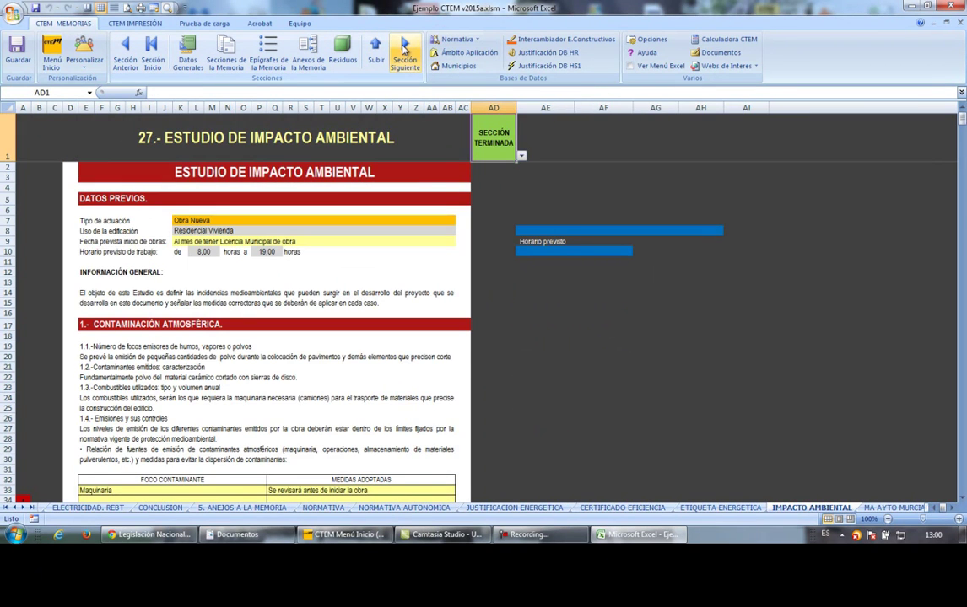
pyautogui.click(405, 51)
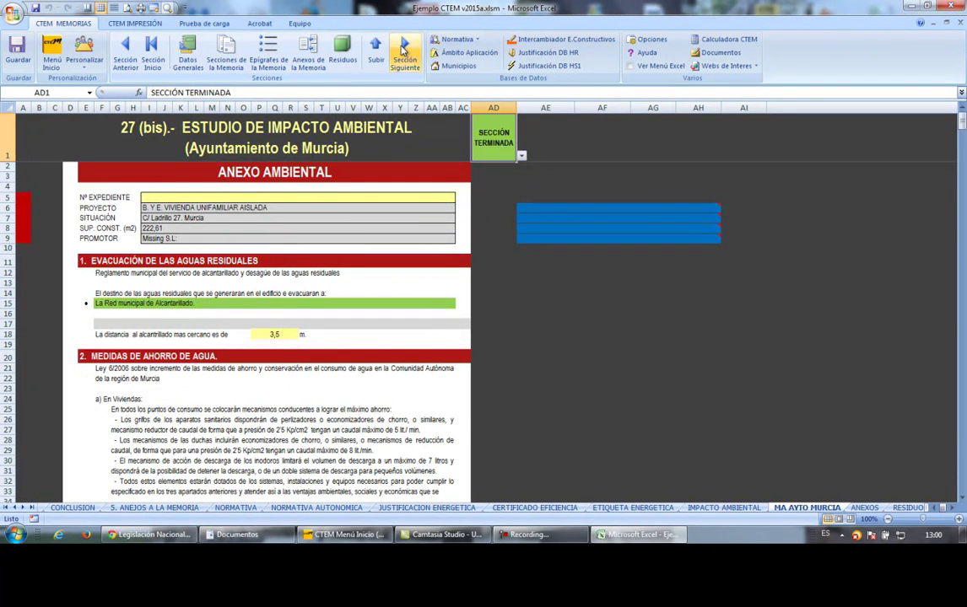
pyautogui.click(404, 50)
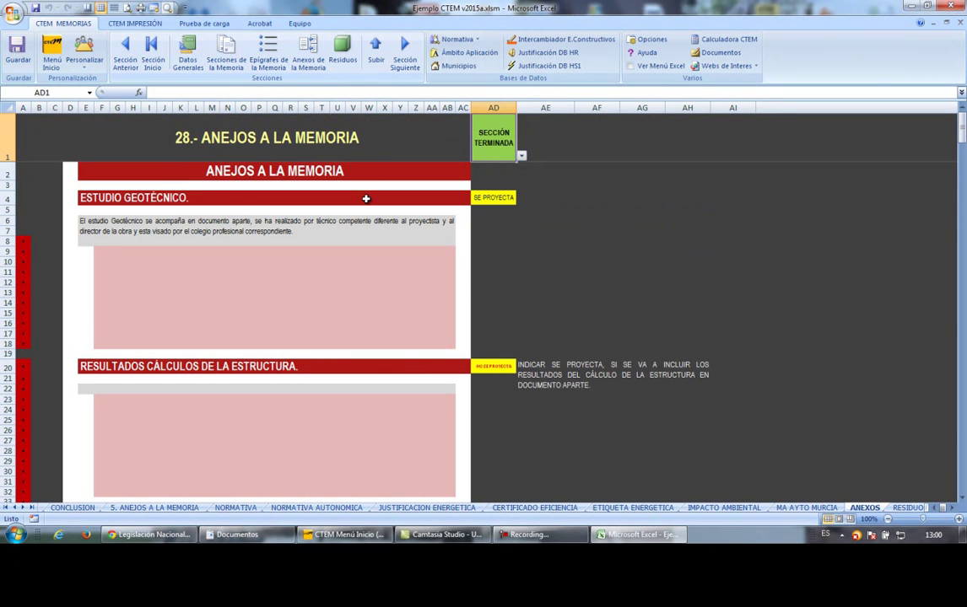